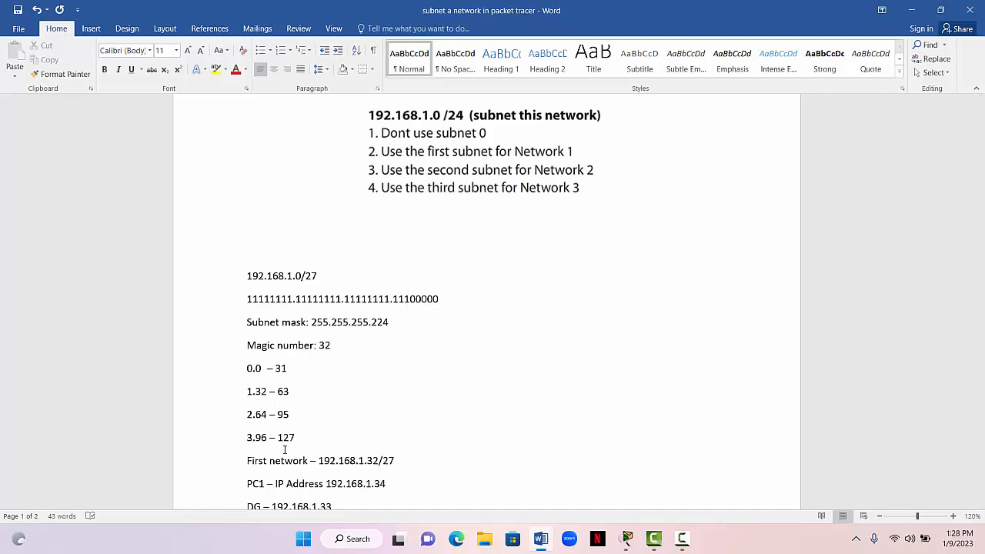
{"action": "left_click_drag", "start_coordinate": [284, 450], "coordinate": [661, 333]}
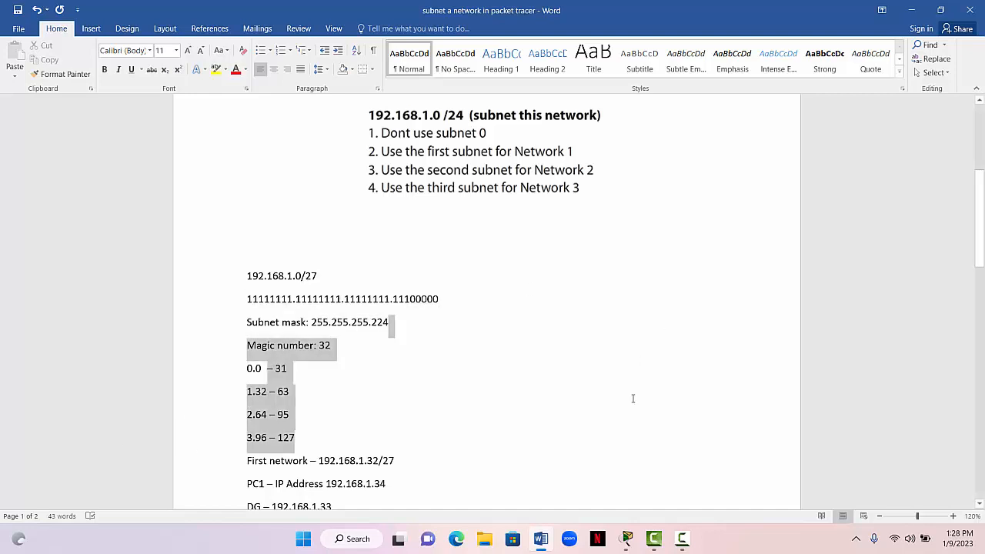
{"action": "left_click_drag", "start_coordinate": [632, 398], "coordinate": [628, 429]}
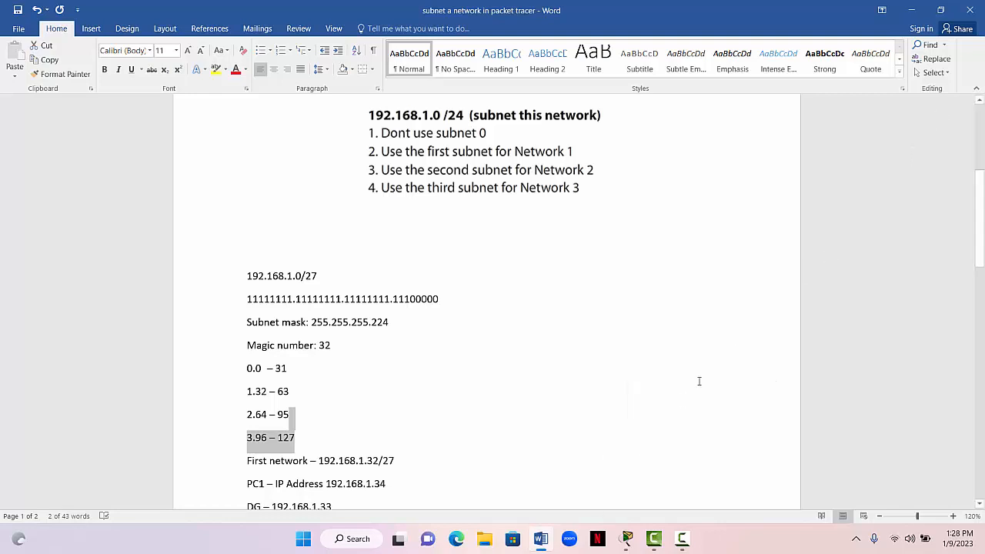
- Switch to Packet Tracer and place two generic PCs far apart at opposite ends of the empty workspace
{"action": "left_click", "coordinate": [628, 539]}
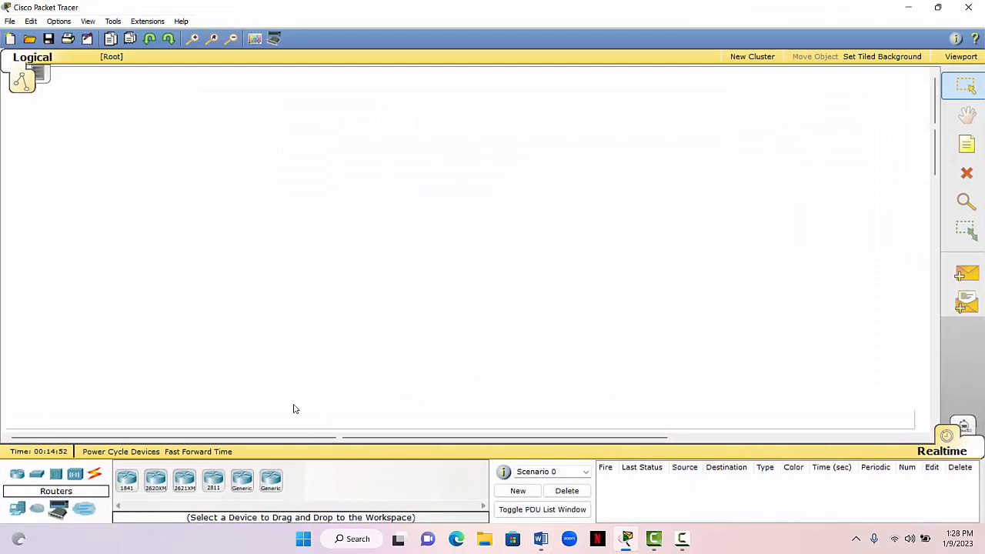
{"action": "left_click", "coordinate": [58, 508]}
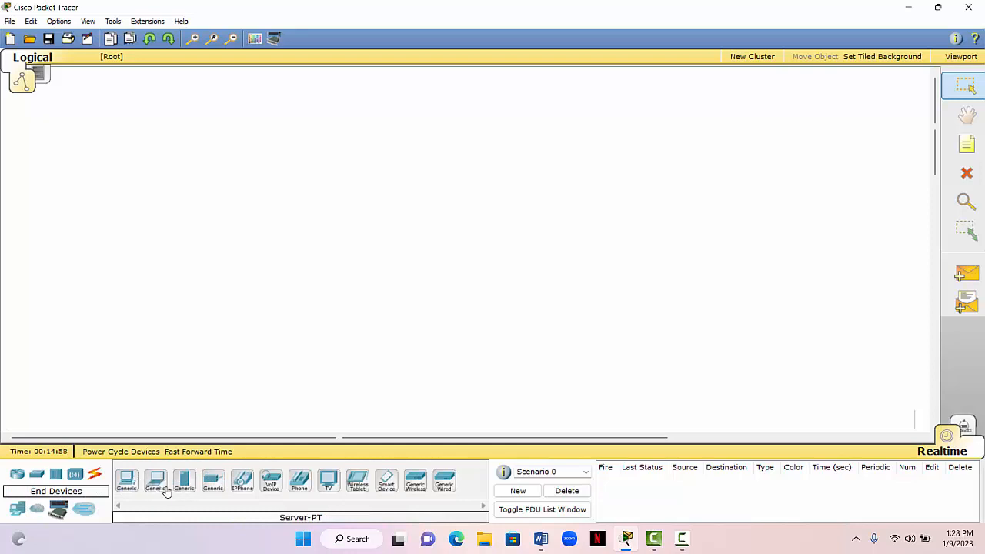
{"action": "left_click_drag", "start_coordinate": [126, 488], "coordinate": [146, 252]}
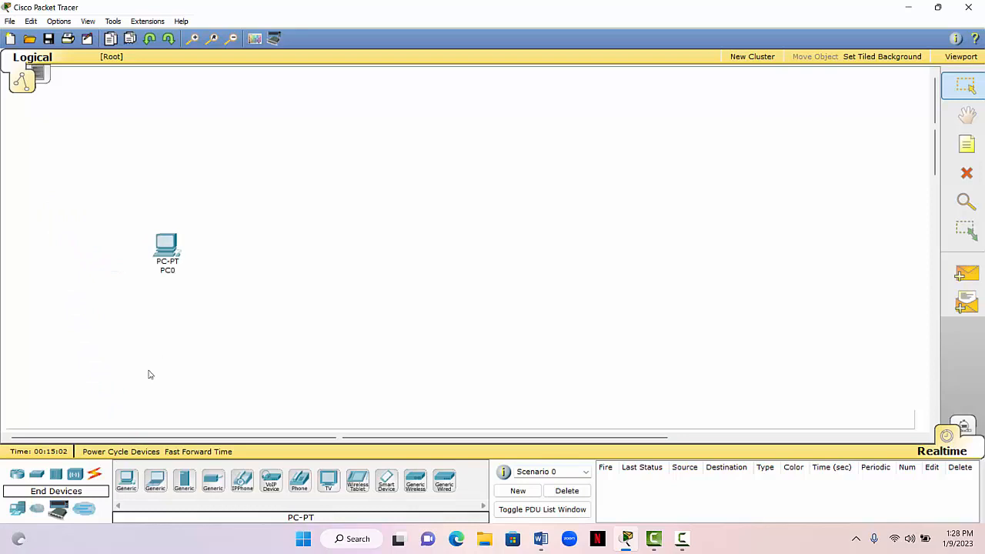
{"action": "left_click_drag", "start_coordinate": [131, 479], "coordinate": [605, 245]}
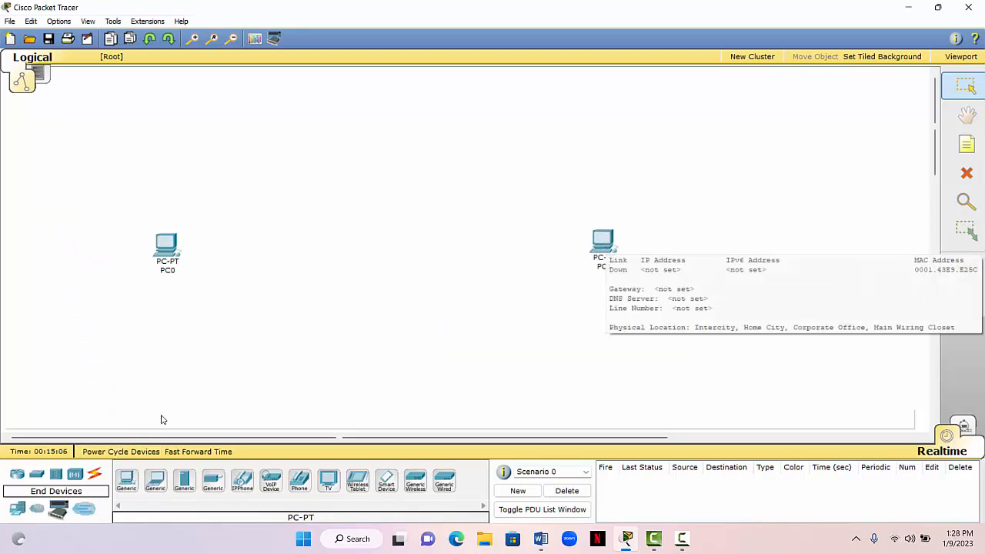
- Add two generic Switch-PT switches between the PCs, one near PC0 and one near PC1
{"action": "left_click", "coordinate": [37, 475]}
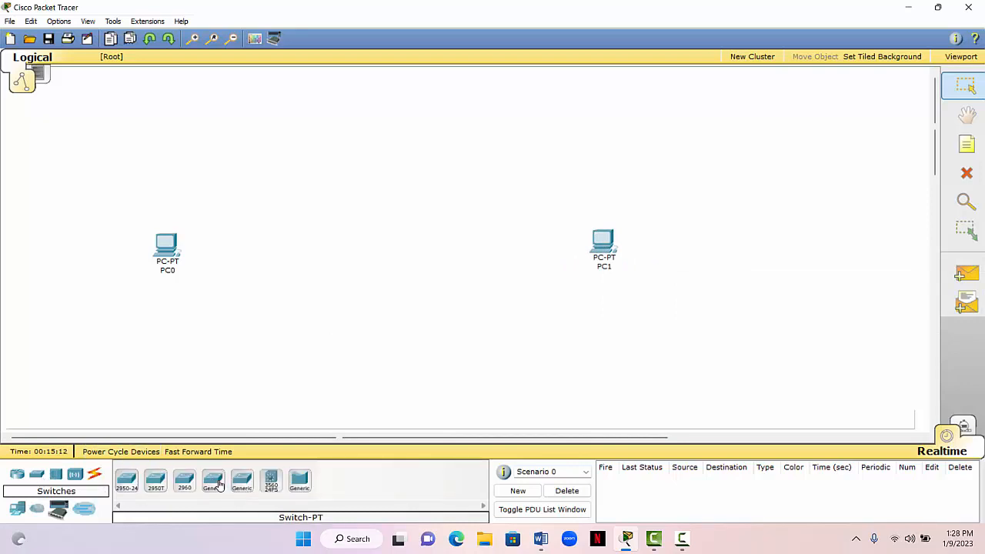
{"action": "left_click_drag", "start_coordinate": [219, 485], "coordinate": [251, 219]}
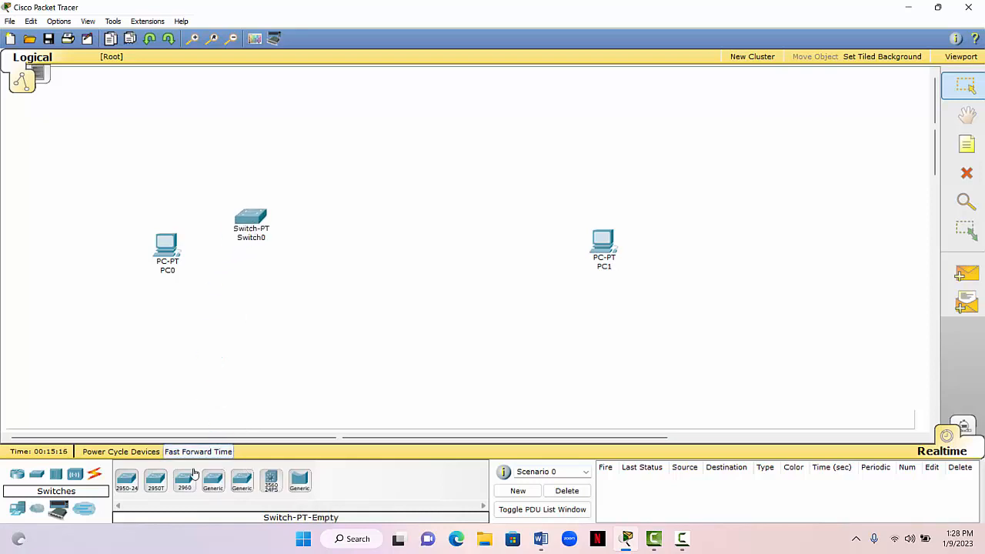
{"action": "left_click_drag", "start_coordinate": [214, 480], "coordinate": [529, 216]}
{"action": "left_click", "coordinate": [529, 217]}
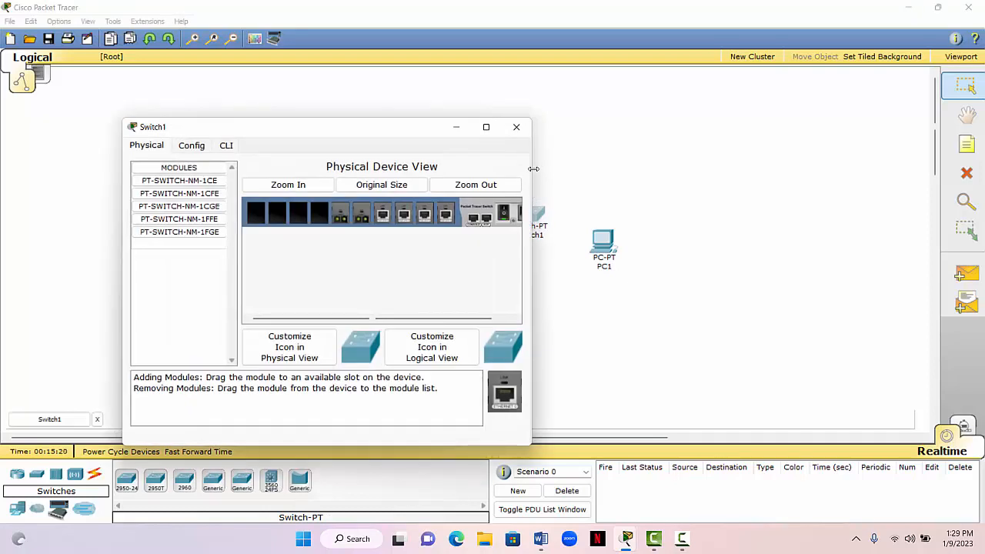
{"action": "left_click", "coordinate": [522, 127]}
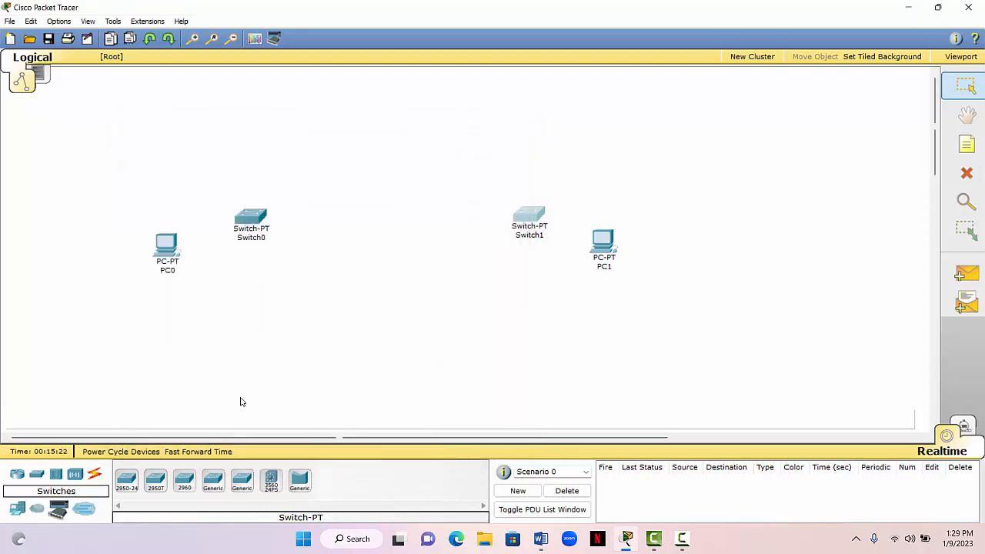
- Add two generic Router-PT routers side by side between the switches and check the first router's physical modules
{"action": "left_click", "coordinate": [16, 475]}
{"action": "mouse_move", "coordinate": [236, 483]}
{"action": "left_mouse_down"}
{"action": "mouse_move", "coordinate": [316, 230]}
{"action": "mouse_move", "coordinate": [336, 197]}
{"action": "mouse_move", "coordinate": [321, 343]}
{"action": "mouse_move", "coordinate": [364, 156]}
{"action": "mouse_move", "coordinate": [331, 207]}
{"action": "mouse_move", "coordinate": [350, 195]}
{"action": "left_mouse_up"}
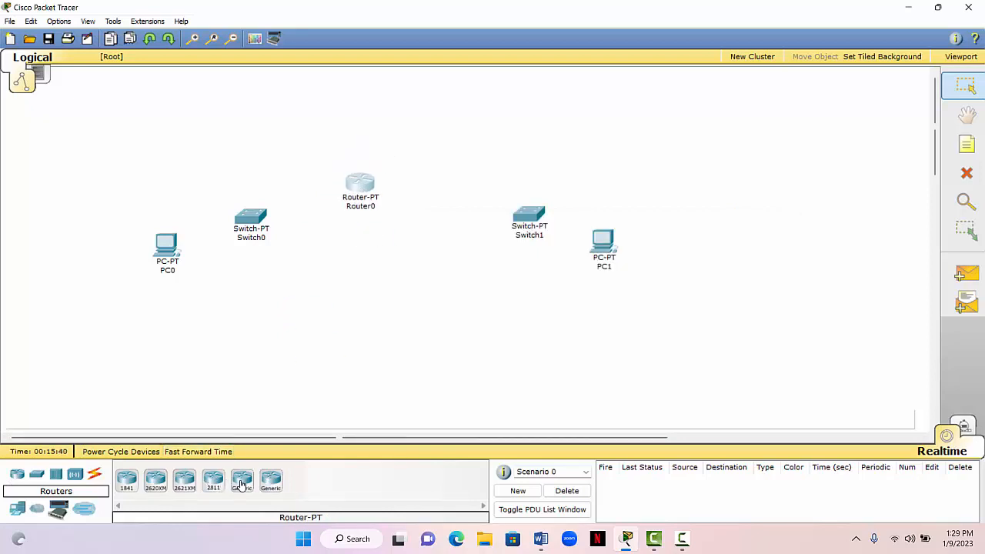
{"action": "left_click_drag", "start_coordinate": [237, 480], "coordinate": [442, 189]}
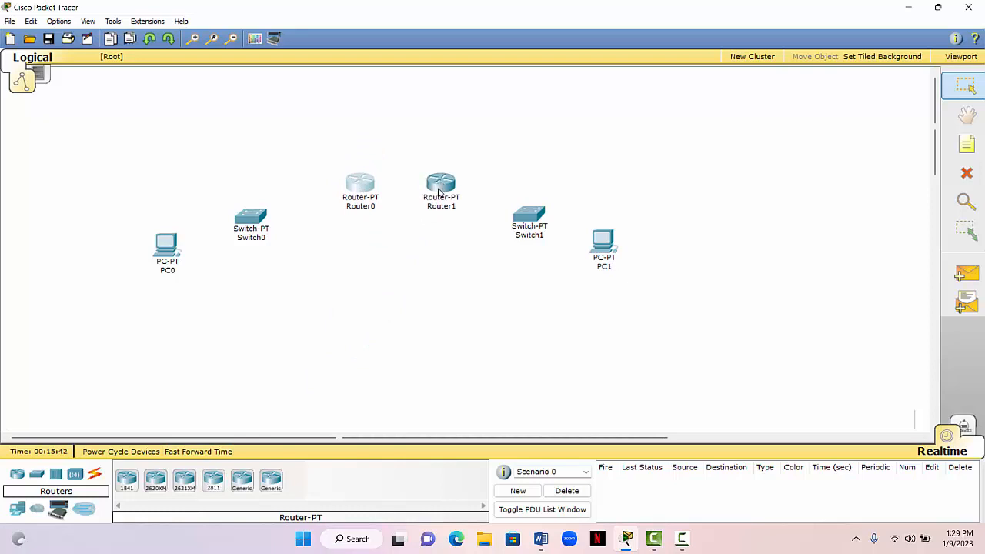
{"action": "left_click", "coordinate": [355, 193]}
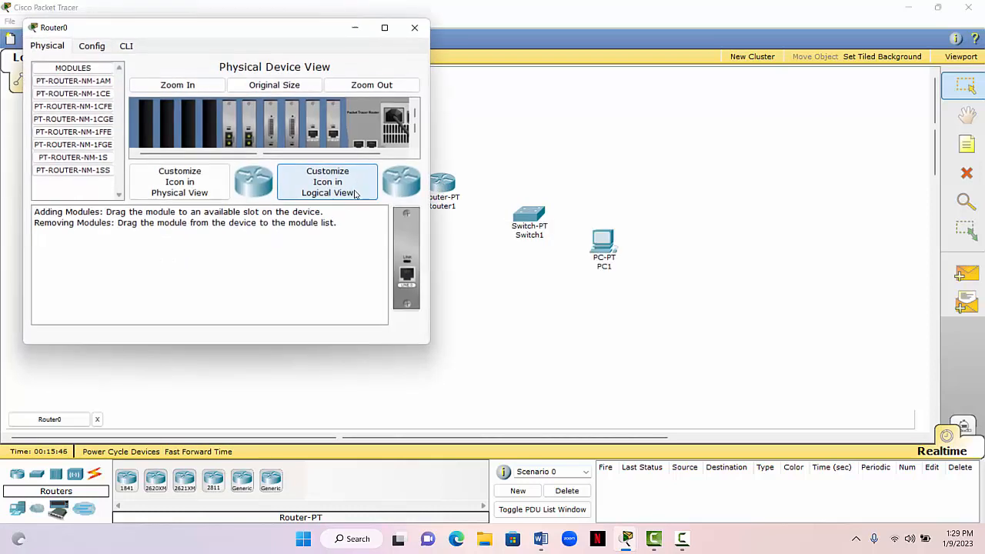
{"action": "left_click", "coordinate": [415, 29]}
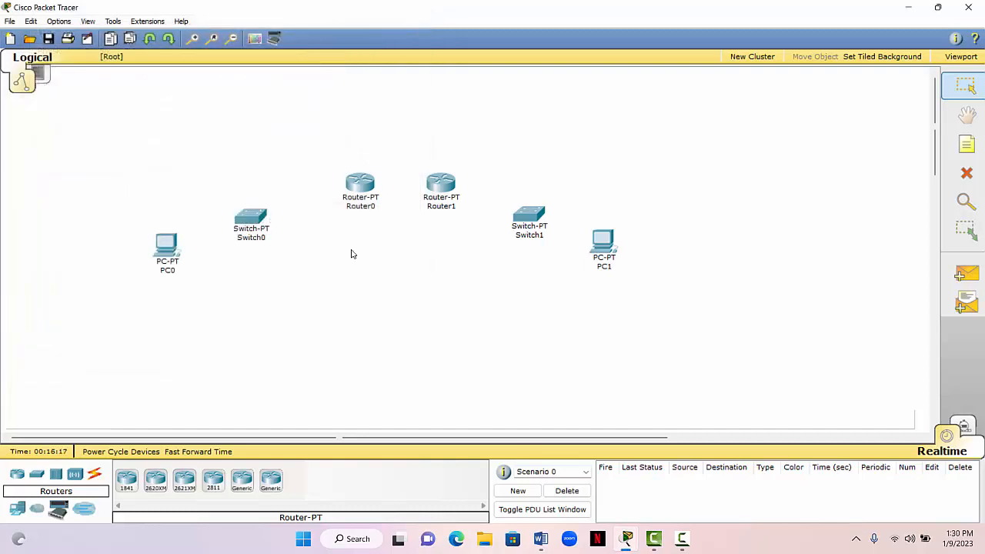
- Connect PC0 to FastEthernet0/1 on Switch0 with a copper straight-through cable
{"action": "left_click", "coordinate": [97, 476]}
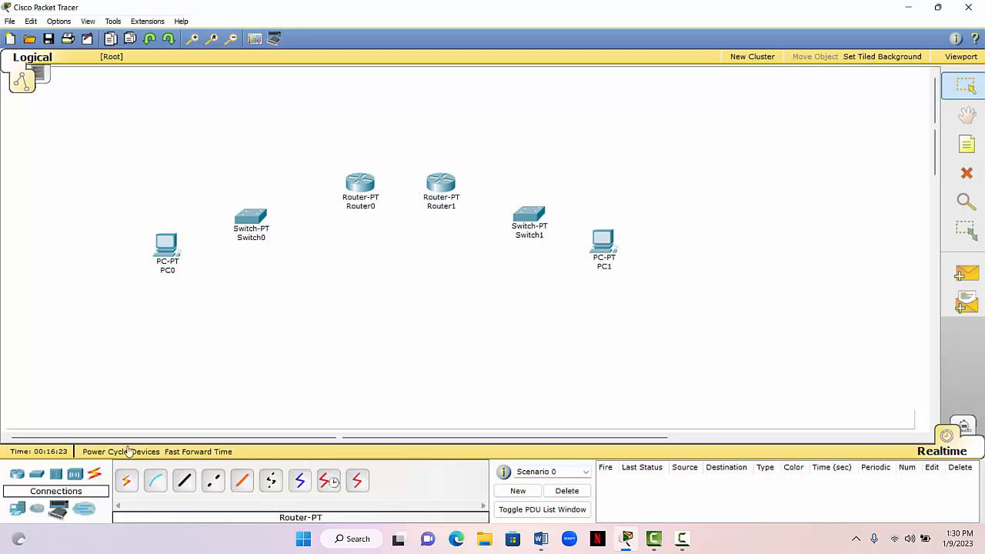
{"action": "left_click", "coordinate": [186, 489]}
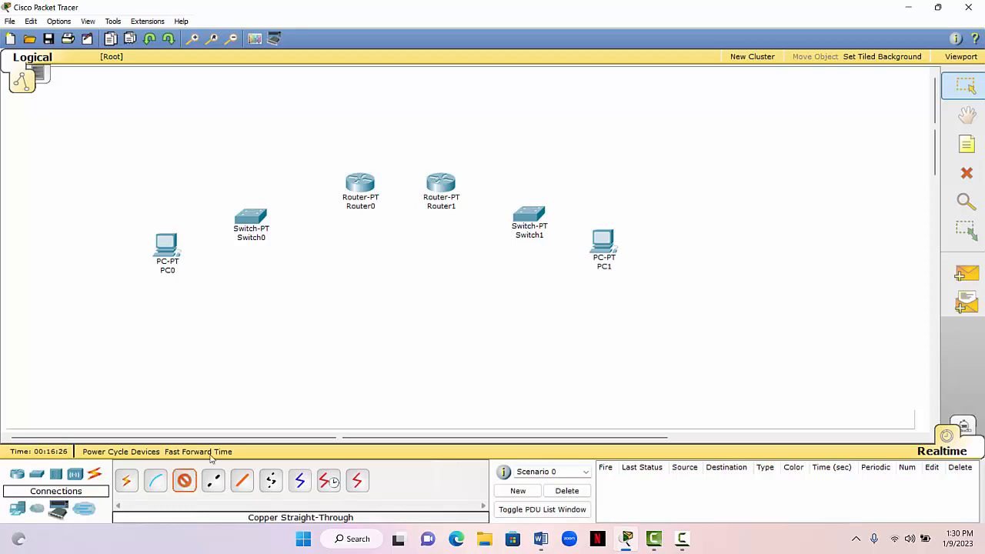
{"action": "left_click", "coordinate": [168, 252]}
{"action": "left_click", "coordinate": [198, 255]}
{"action": "left_click", "coordinate": [237, 217]}
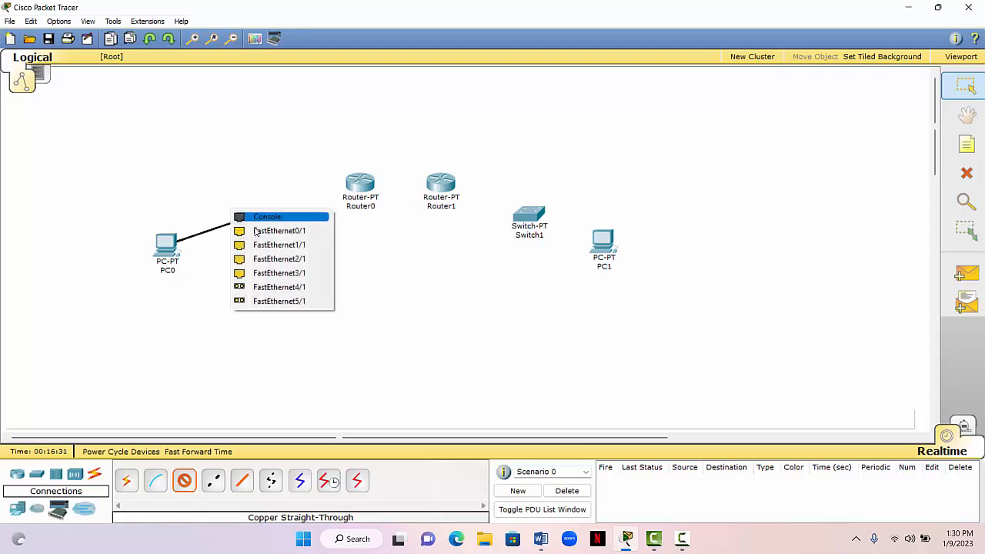
{"action": "left_click", "coordinate": [266, 231]}
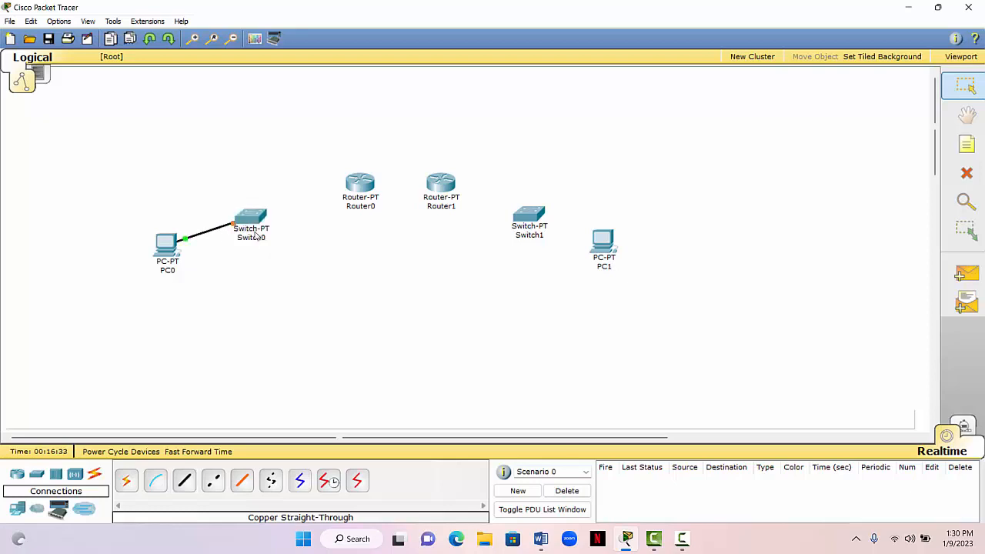
- Connect FastEthernet1/1 on Switch0 to FastEthernet0/0 on Router0 with a copper straight-through cable
{"action": "left_click", "coordinate": [187, 481]}
{"action": "left_click", "coordinate": [241, 216]}
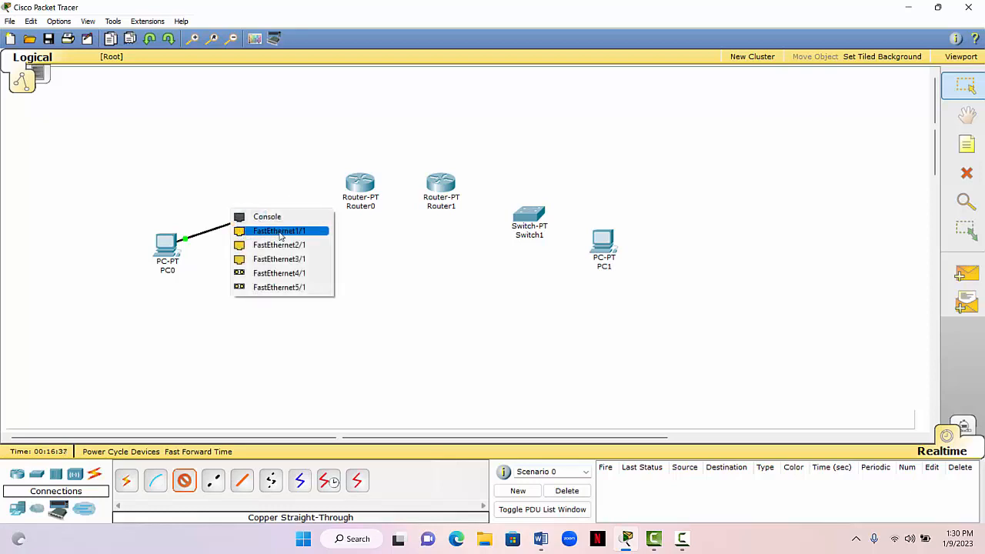
{"action": "left_click", "coordinate": [279, 232]}
{"action": "left_click", "coordinate": [360, 183]}
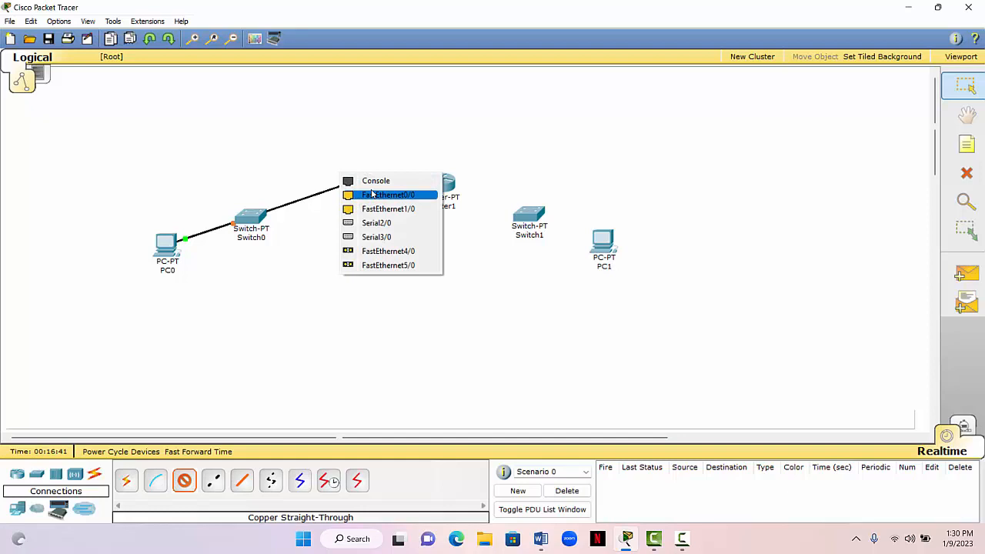
{"action": "left_click", "coordinate": [372, 194]}
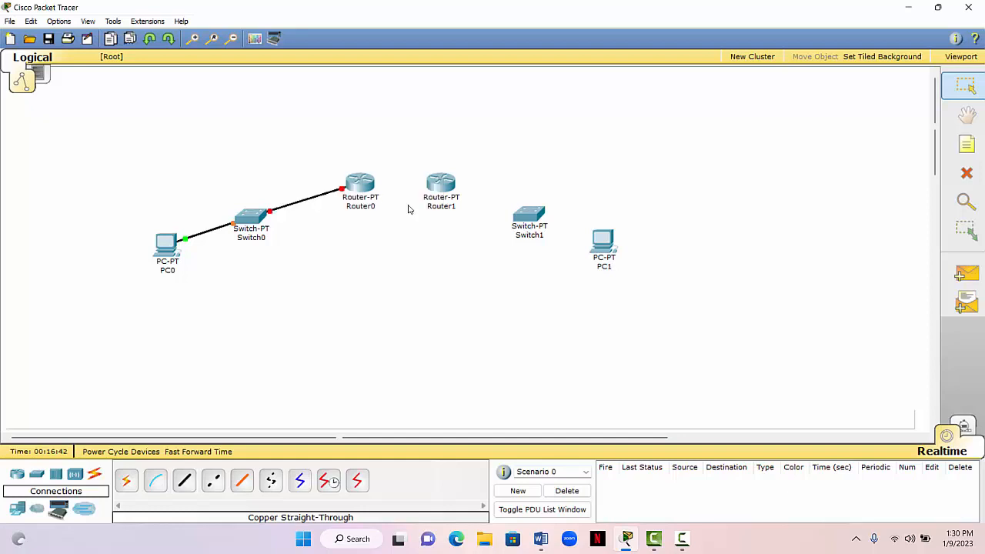
- Connect PC1 to FastEthernet0/1 on Switch1 with a copper straight-through cable
{"action": "left_click", "coordinate": [182, 485]}
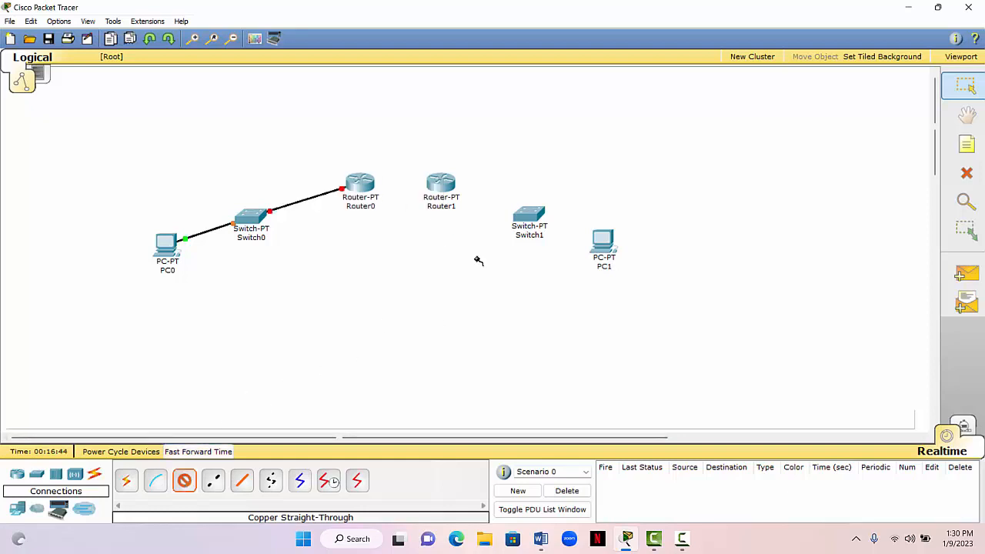
{"action": "left_click", "coordinate": [599, 242]}
{"action": "left_click", "coordinate": [606, 253]}
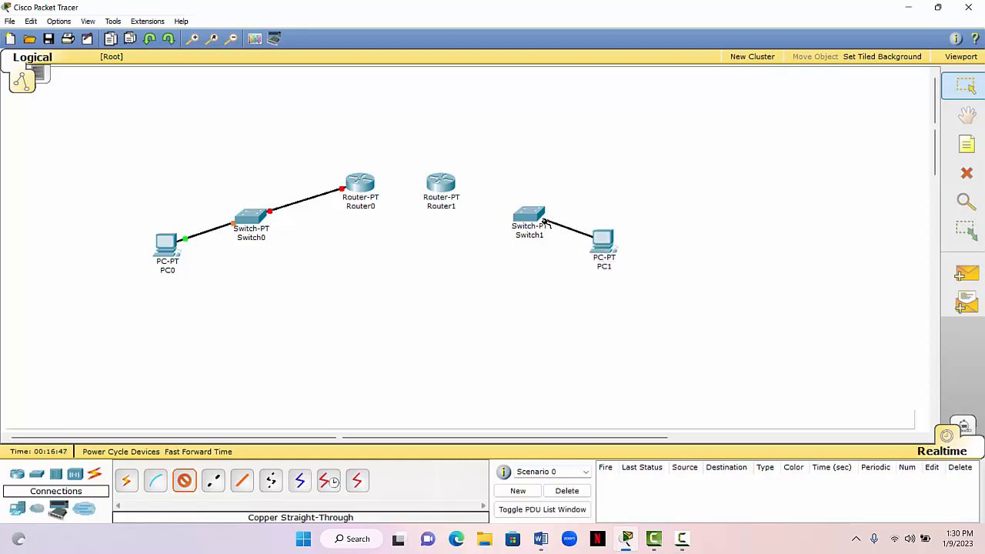
{"action": "left_click", "coordinate": [529, 217]}
{"action": "left_click", "coordinate": [539, 229]}
- Connect FastEthernet1/1 on Switch1 to FastEthernet0/0 on Router1 with a copper straight-through cable
{"action": "left_click", "coordinate": [185, 480]}
{"action": "left_click", "coordinate": [525, 216]}
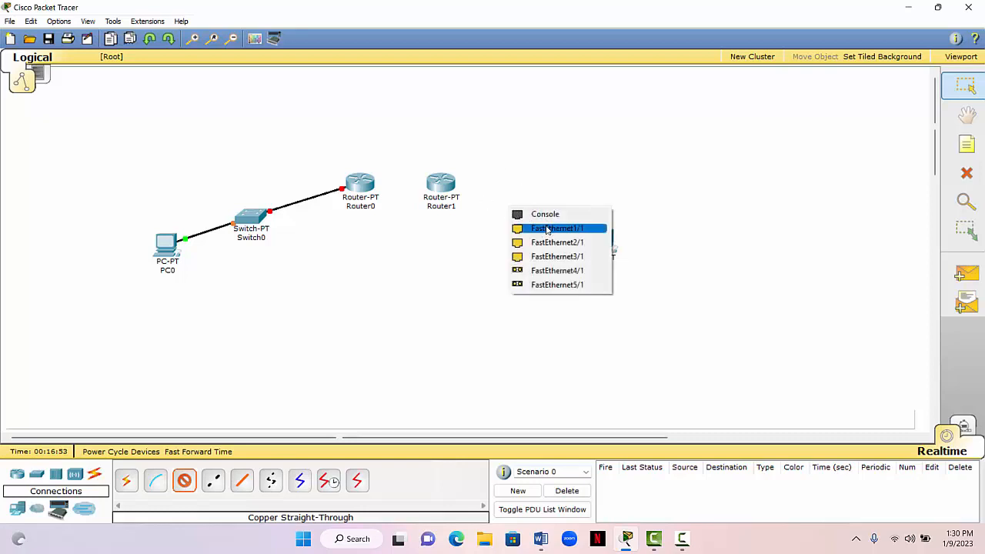
{"action": "left_click", "coordinate": [547, 229]}
{"action": "left_click", "coordinate": [445, 186]}
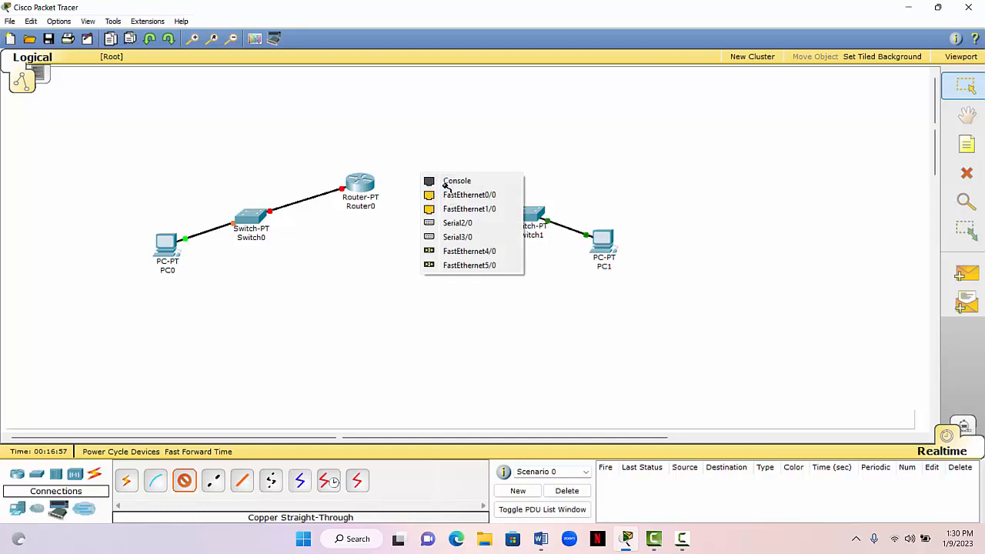
{"action": "left_click", "coordinate": [441, 196]}
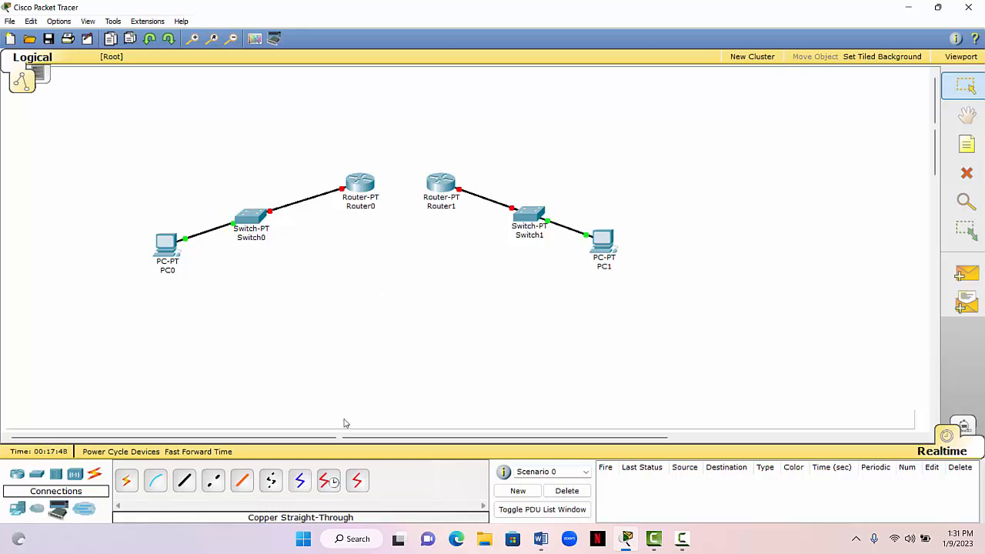
- Link Serial2/0 on Router0 to Serial2/0 on Router1 with a Serial DCE cable
{"action": "left_click", "coordinate": [329, 481]}
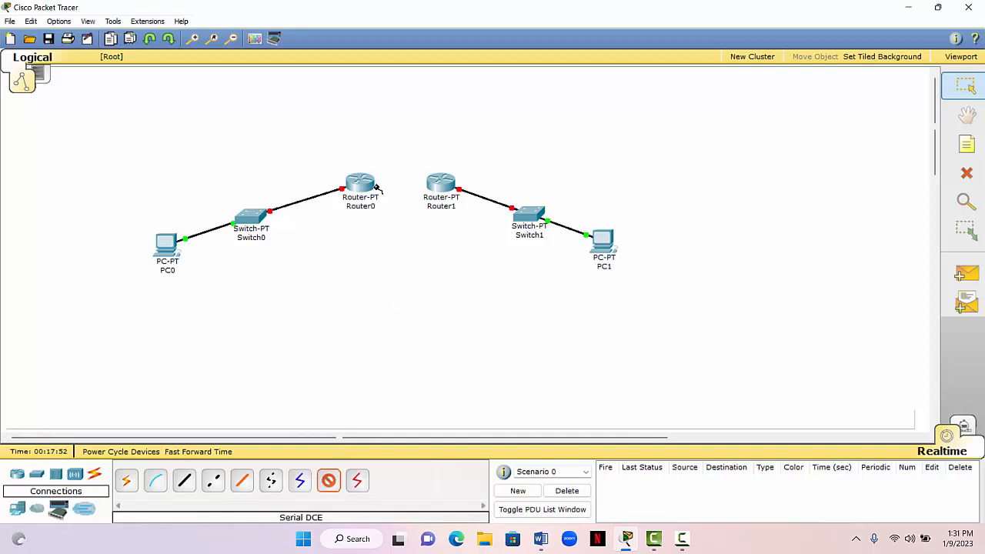
{"action": "left_click", "coordinate": [343, 177]}
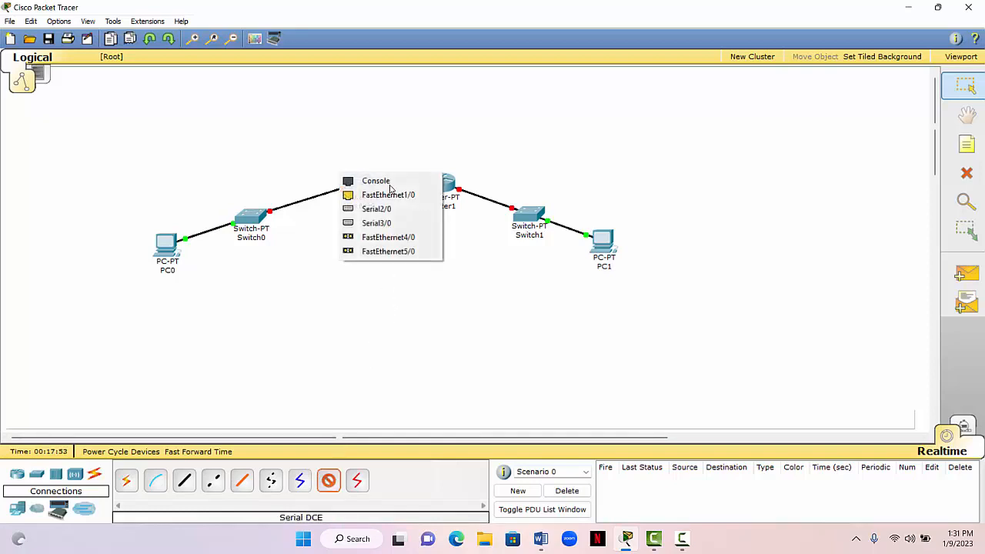
{"action": "left_click", "coordinate": [381, 209]}
{"action": "left_click", "coordinate": [425, 196]}
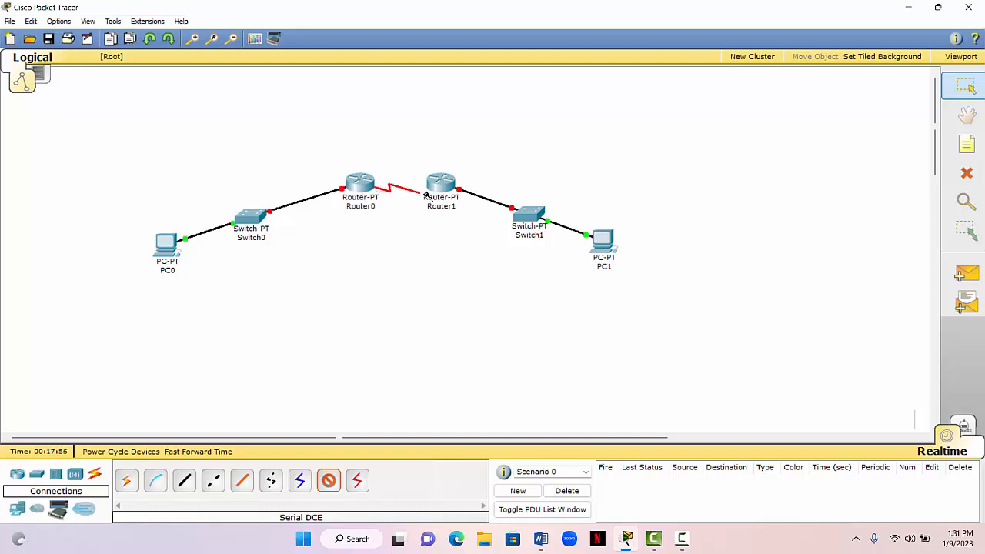
{"action": "left_click", "coordinate": [425, 177]}
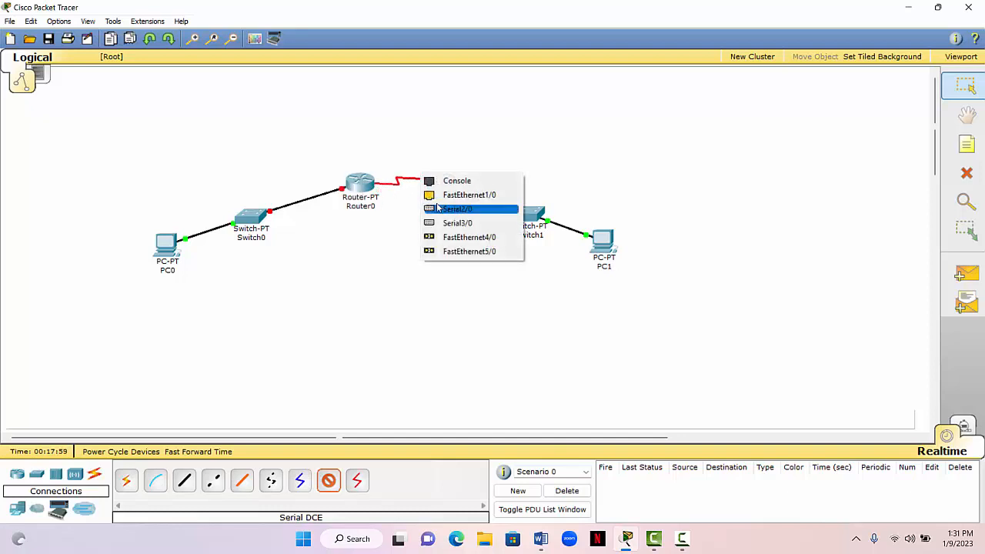
{"action": "left_click", "coordinate": [455, 208]}
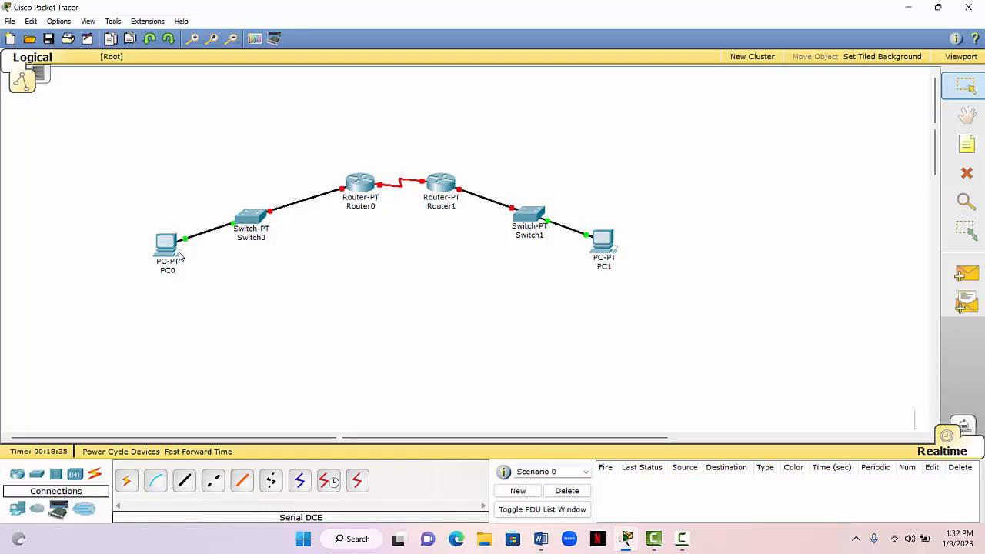
- Open PC0's IP configuration and look up the first network's host and gateway addresses in the Word notes
{"action": "mouse_move", "coordinate": [160, 247]}
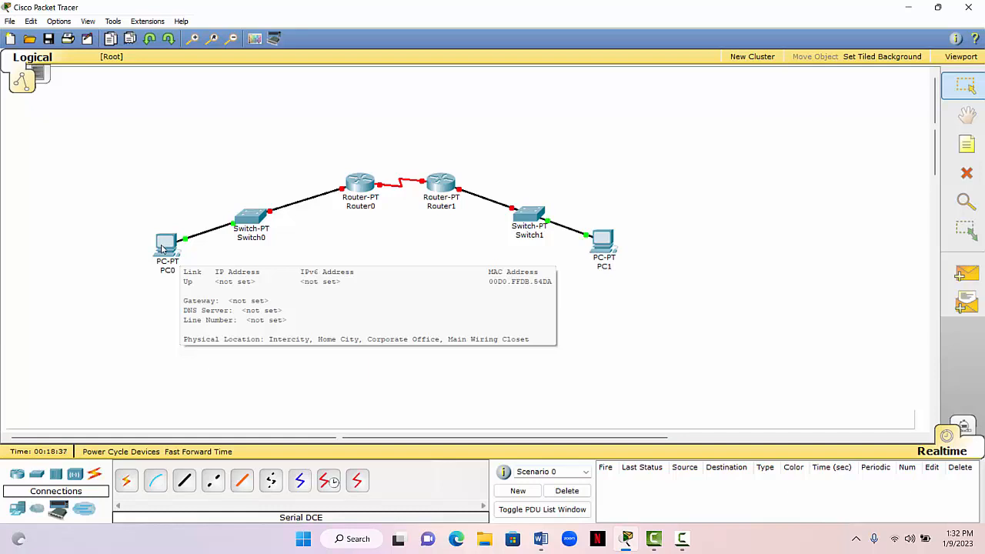
{"action": "left_click", "coordinate": [162, 246]}
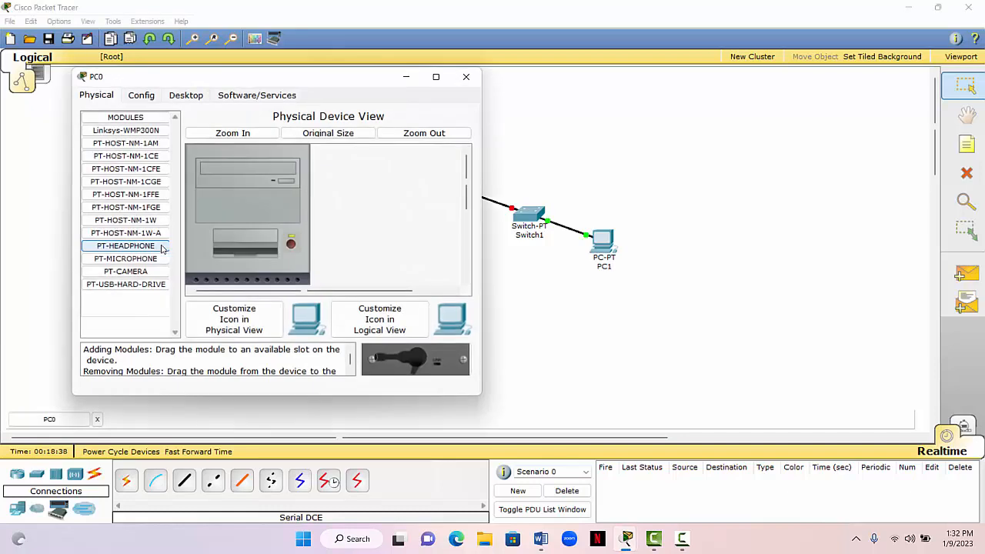
{"action": "left_click", "coordinate": [188, 95]}
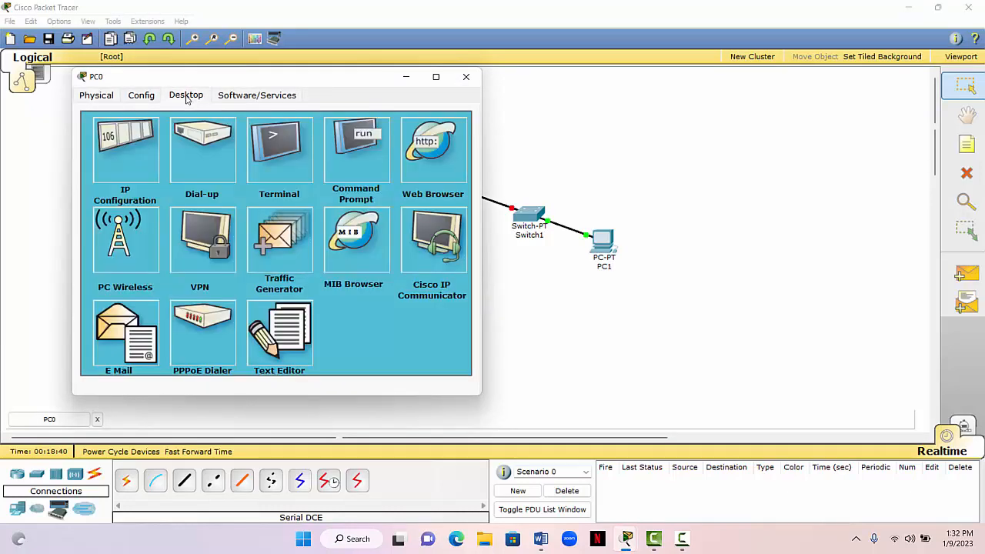
{"action": "left_click", "coordinate": [129, 169]}
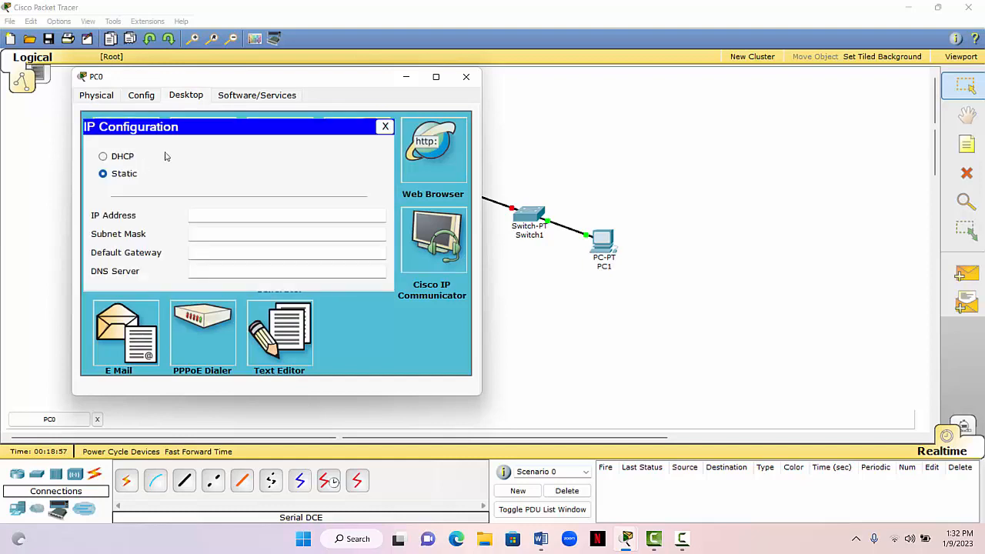
{"action": "left_click", "coordinate": [451, 400]}
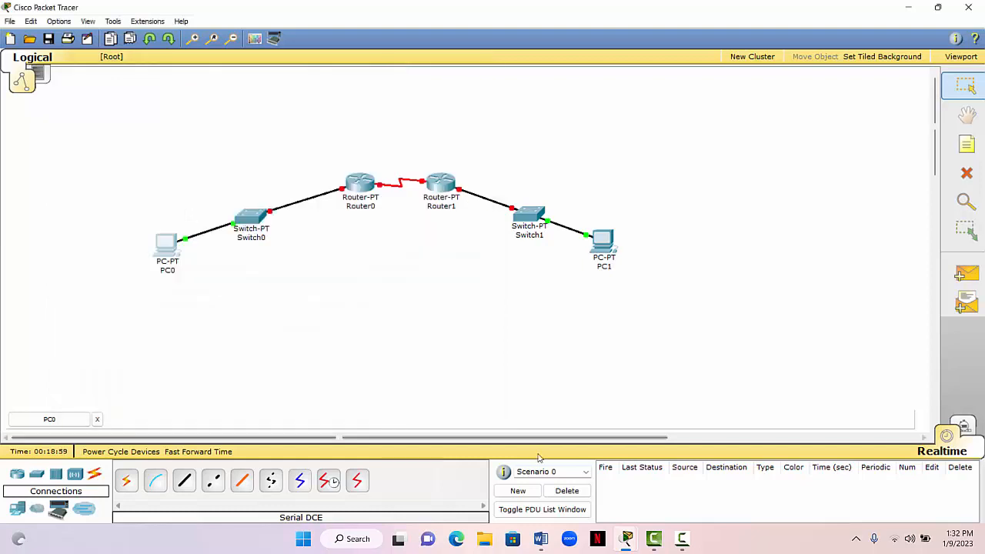
{"action": "left_click", "coordinate": [543, 532]}
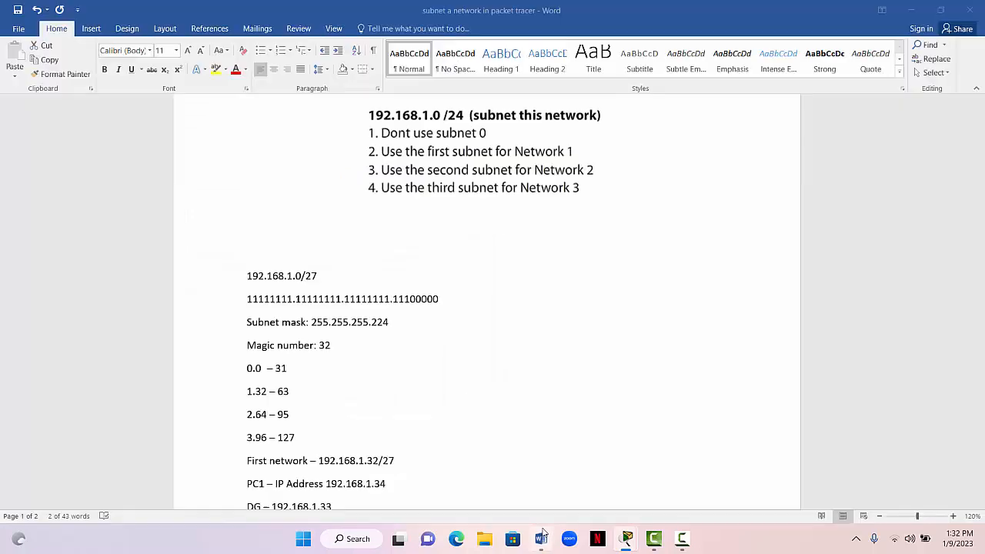
{"action": "left_click_drag", "start_coordinate": [971, 233], "coordinate": [971, 260]}
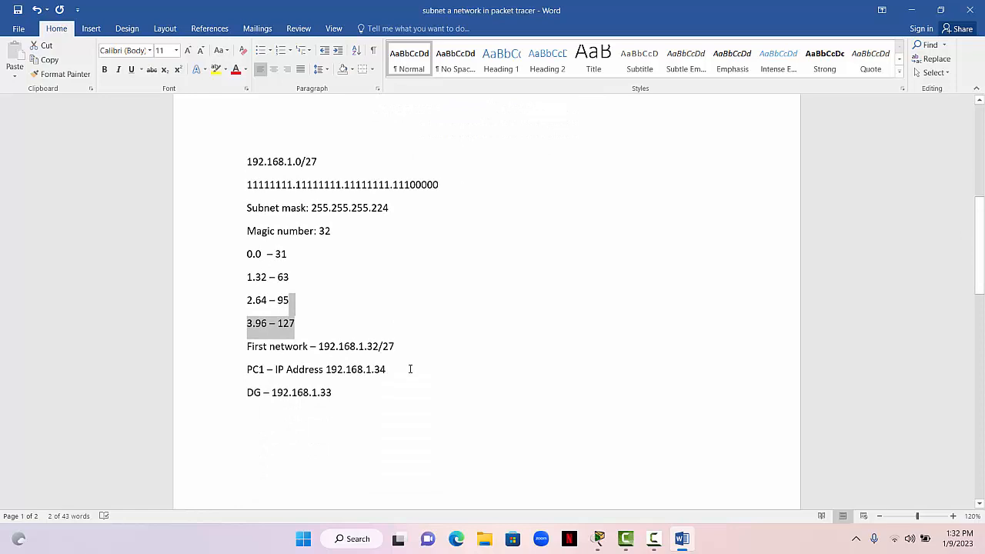
{"action": "left_click", "coordinate": [381, 369]}
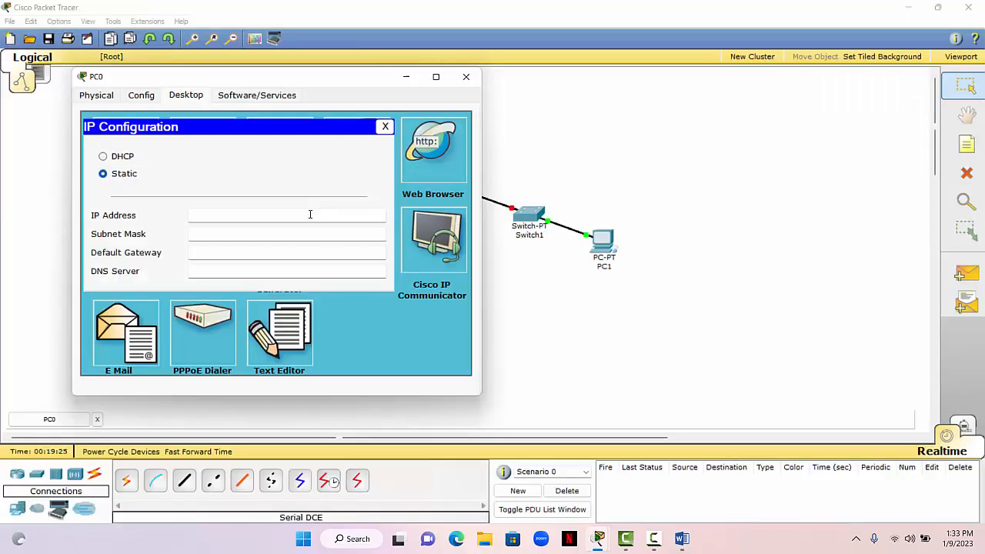
- Return to Packet Tracer and enter 19.168.1.34 as PC0's static IP address
{"action": "left_click", "coordinate": [311, 217]}
{"action": "type", "text": "19.168.1.34"}
- Set PC0's subnet mask to 255.255.255.224
{"action": "left_click", "coordinate": [262, 233]}
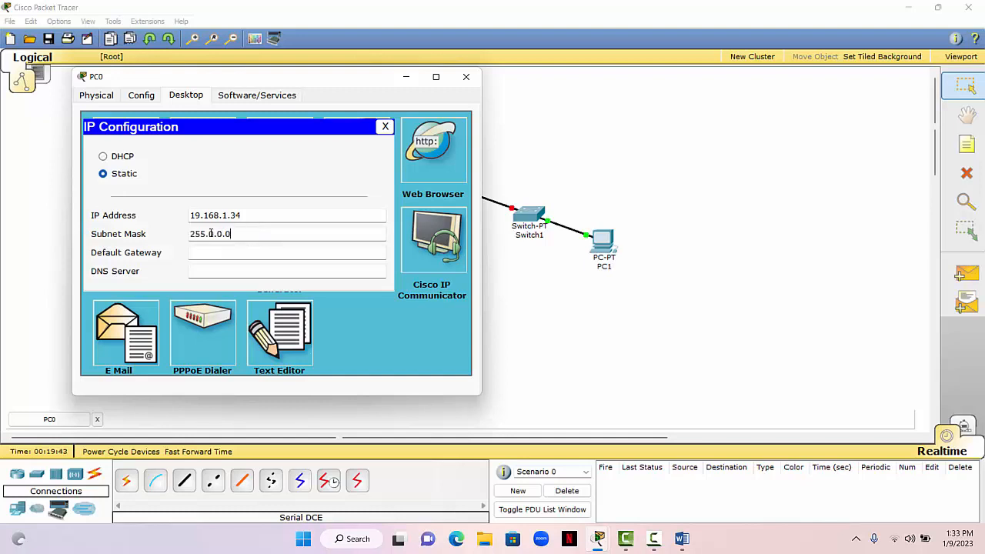
{"action": "left_click", "coordinate": [214, 233]}
{"action": "key", "text": "BackSpace"}
{"action": "type", "text": "55"}
{"action": "key", "text": "BackSpace"}
{"action": "key", "text": "BackSpace"}
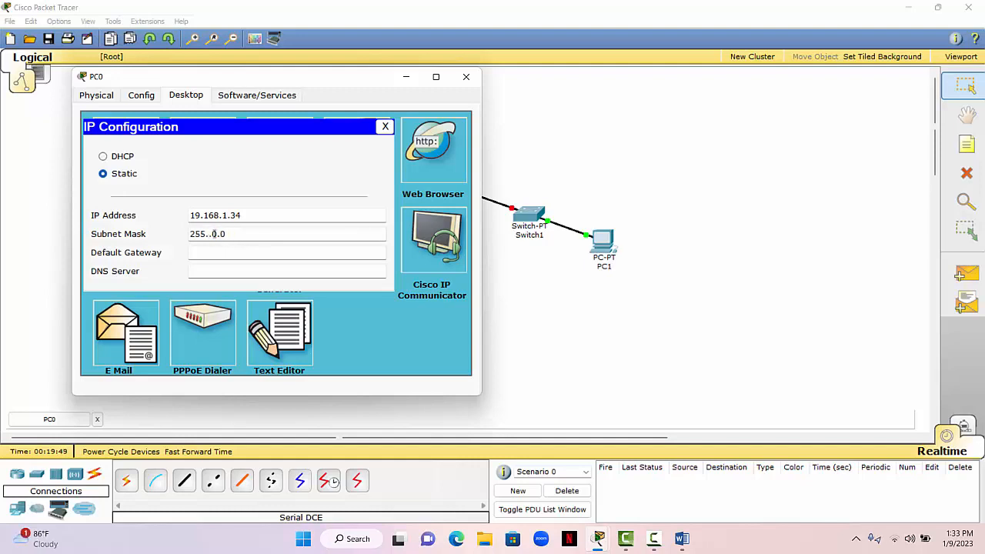
{"action": "type", "text": "255"}
{"action": "key", "text": "BackSpace"}
{"action": "type", "text": "255.255"}
{"action": "left_click", "coordinate": [262, 235]}
{"action": "key", "text": "BackSpace"}
{"action": "type", "text": "224"}
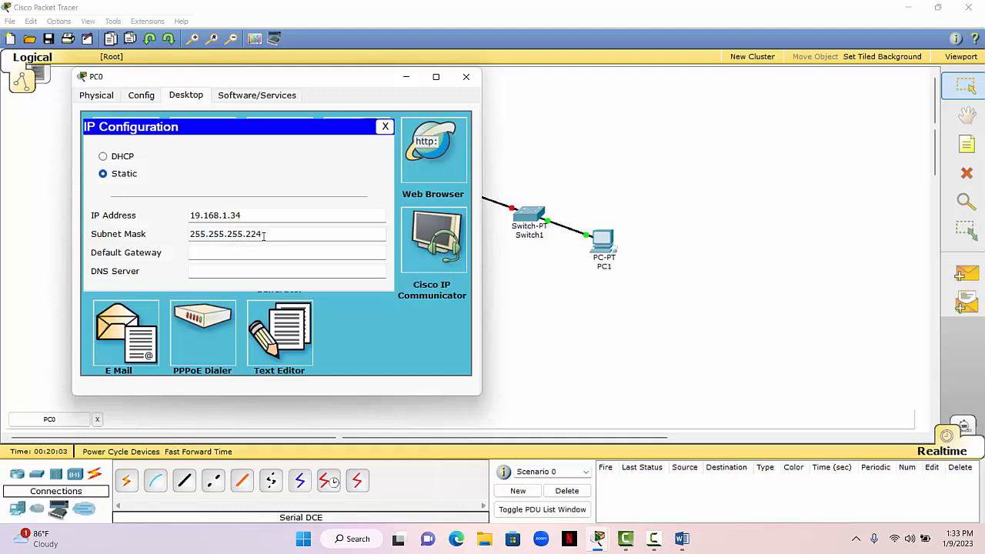
- Correct the first octet of PC0's IP address so that it reads 192.168.1.34
{"action": "left_click", "coordinate": [228, 254]}
{"action": "left_click", "coordinate": [202, 215]}
{"action": "type", "text": "2"}
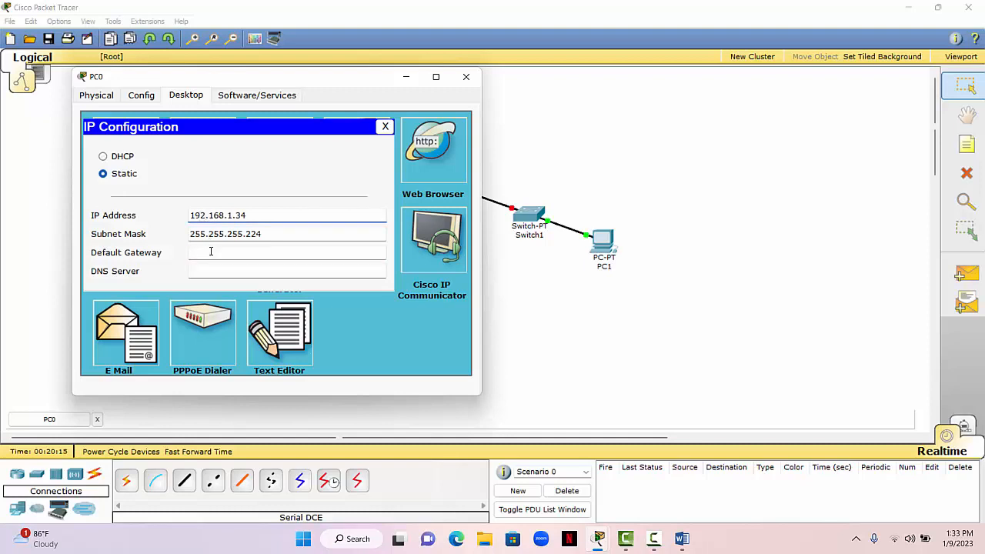
- Enter 19.168.1.33 as PC0's default gateway and close its IP configuration
{"action": "left_click", "coordinate": [211, 252]}
{"action": "type", "text": "19.168.1.33"}
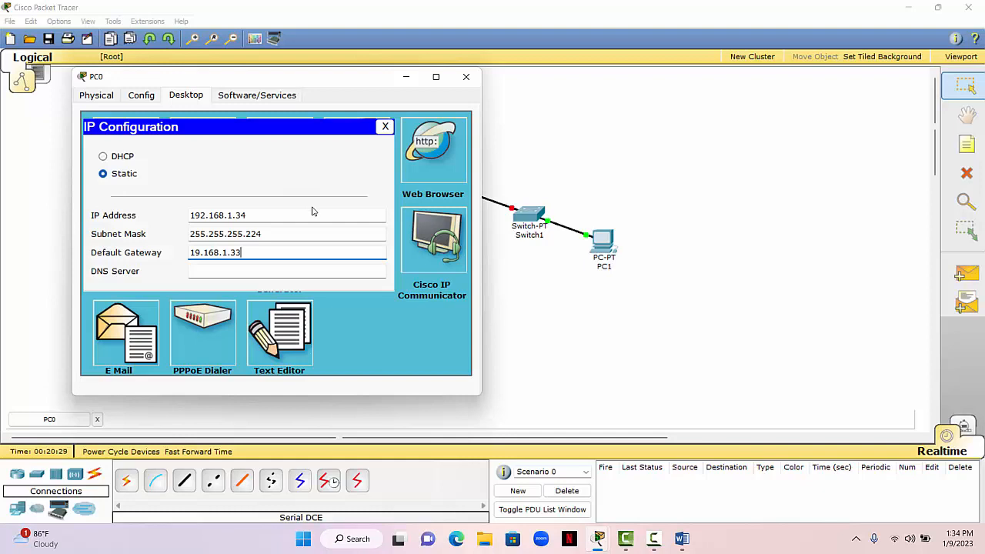
{"action": "left_click", "coordinate": [385, 127]}
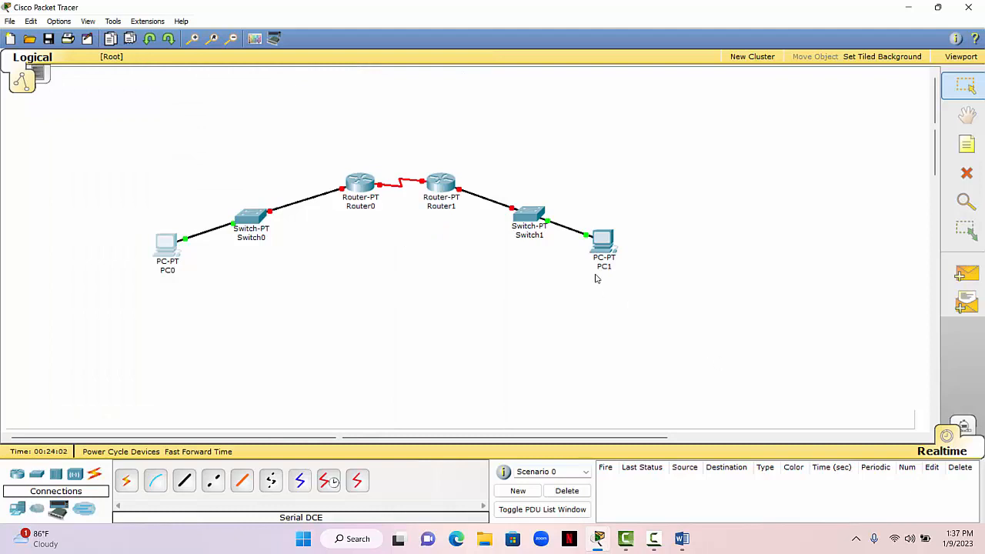
- In the Word notes, correct the first octet of the PC2 address and the third network address to 192
{"action": "left_click", "coordinate": [682, 539]}
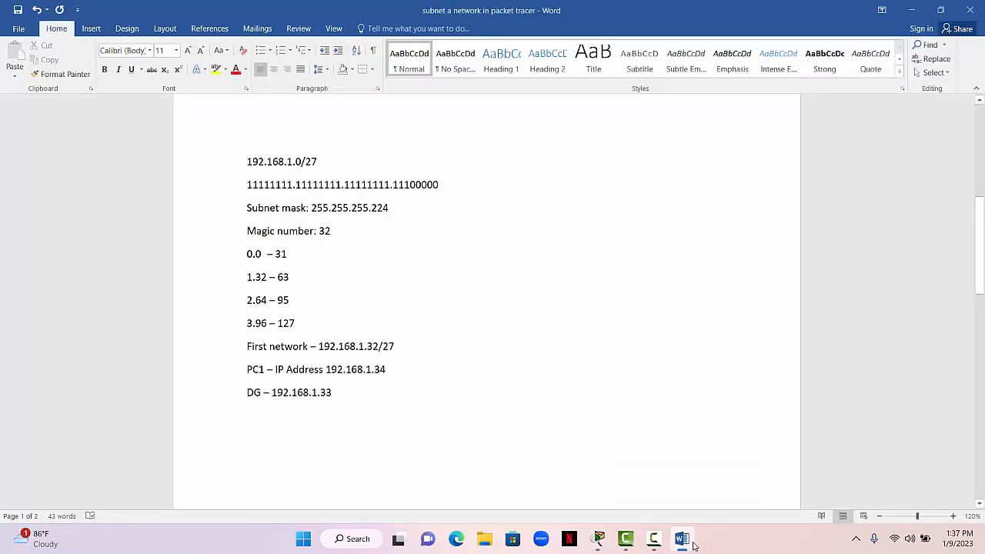
{"action": "left_click_drag", "start_coordinate": [981, 224], "coordinate": [982, 313]}
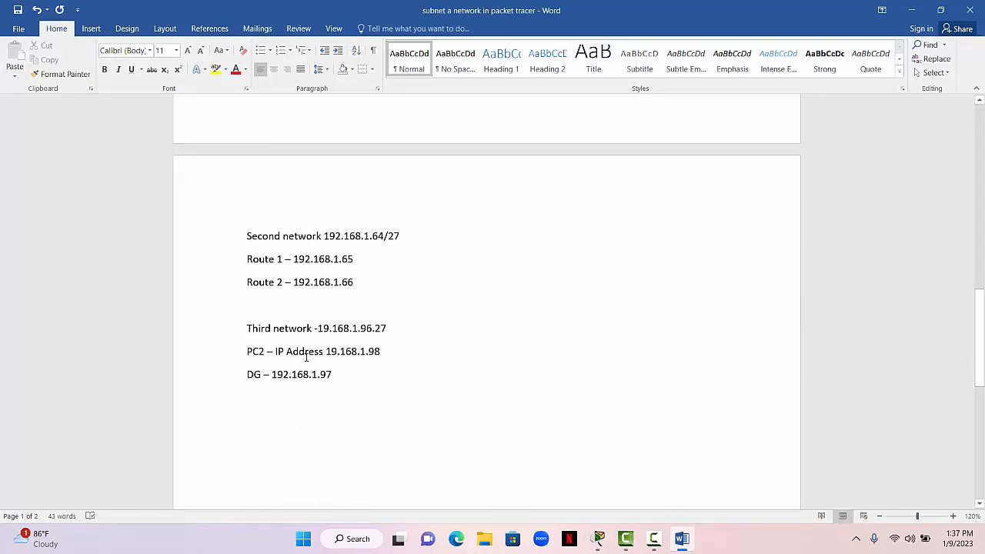
{"action": "left_click", "coordinate": [337, 351]}
{"action": "type", "text": "2"}
{"action": "type", "text": "2."}
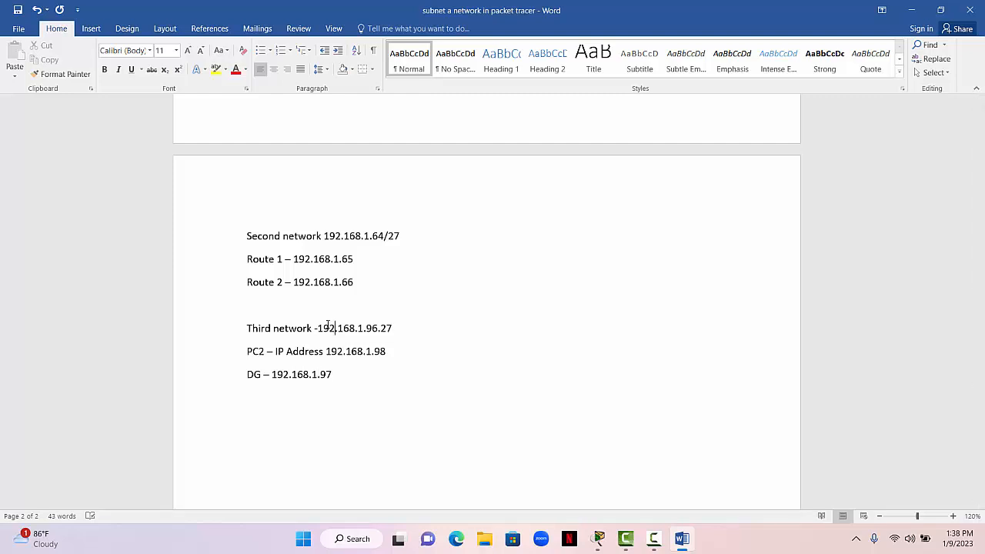
- Switch to Packet Tracer, open PC1's IP configuration and set its static IP address to 192.168.1.98
{"action": "left_click", "coordinate": [599, 539]}
{"action": "left_click", "coordinate": [606, 244]}
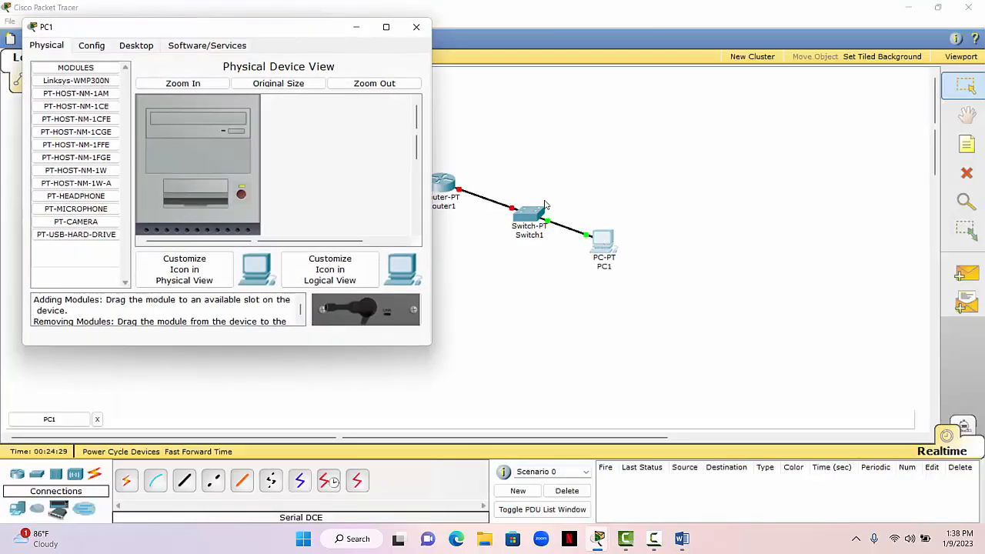
{"action": "left_click", "coordinate": [146, 46]}
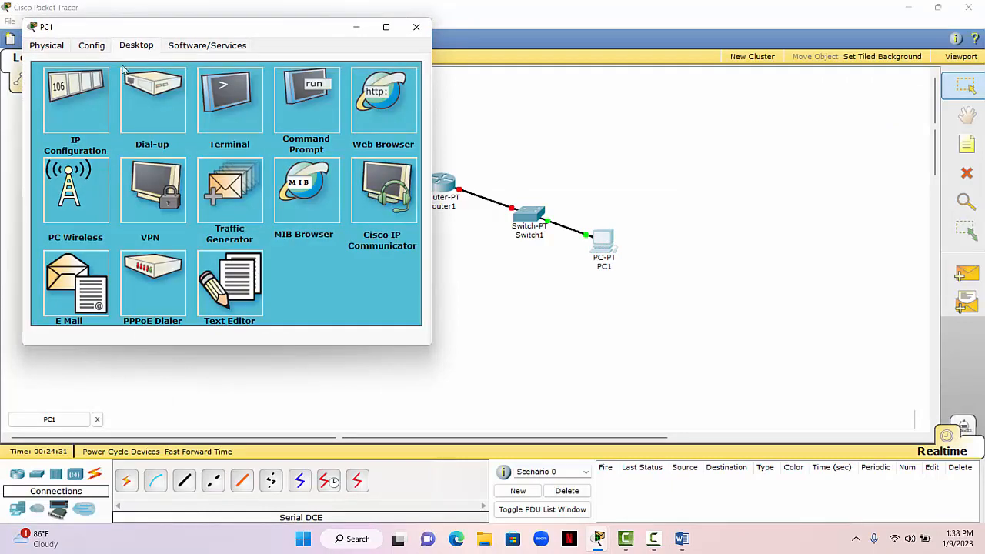
{"action": "left_click", "coordinate": [82, 115]}
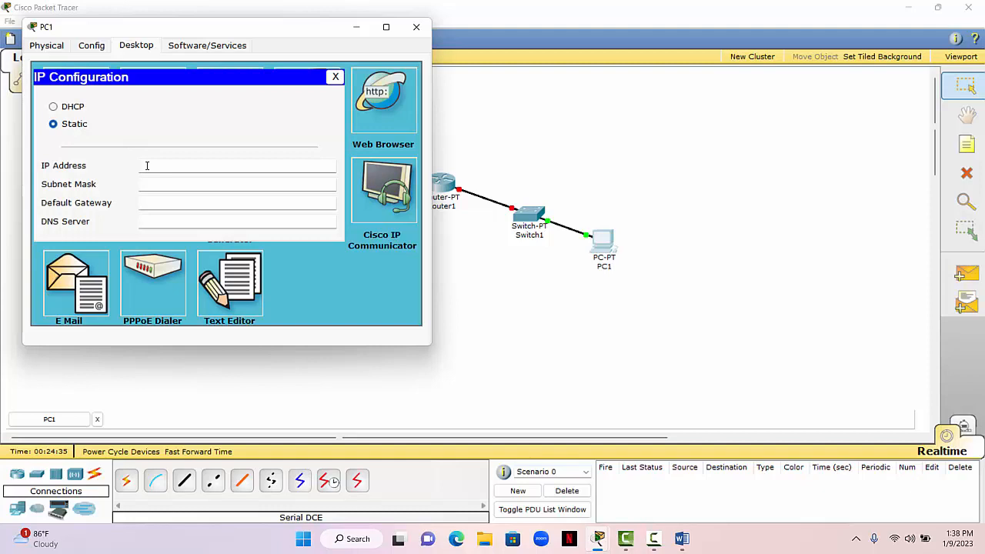
{"action": "left_click", "coordinate": [147, 166]}
{"action": "type", "text": "192.168.1.98"}
- Set PC1's subnet mask to 255.255.255.224
{"action": "left_click", "coordinate": [141, 184]}
{"action": "key", "text": "BackSpace"}
{"action": "type", "text": "255.255.224"}
- Set PC1's default gateway to 192.168.1.97 and close its configuration window
{"action": "left_click", "coordinate": [194, 198]}
{"action": "type", "text": "192.168"}
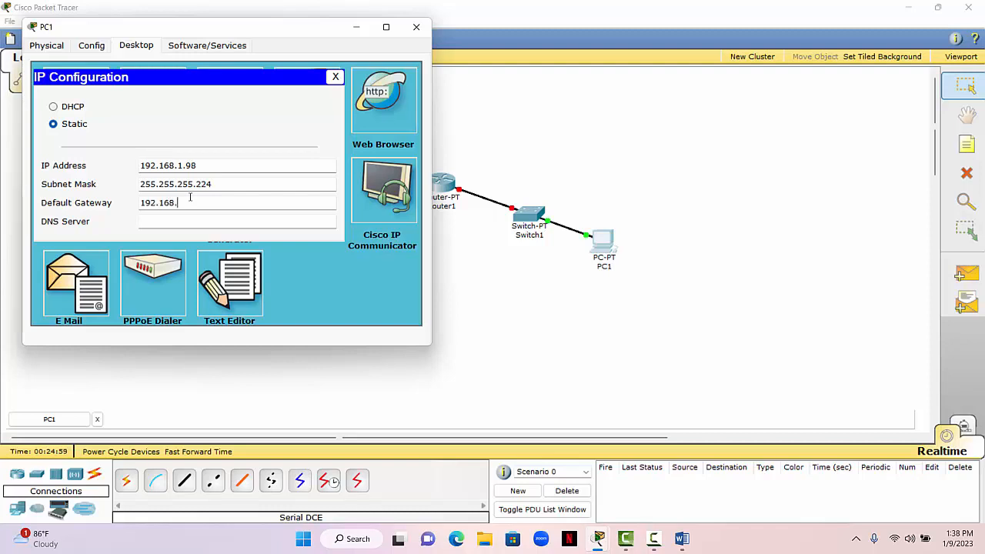
{"action": "type", "text": ".1.97"}
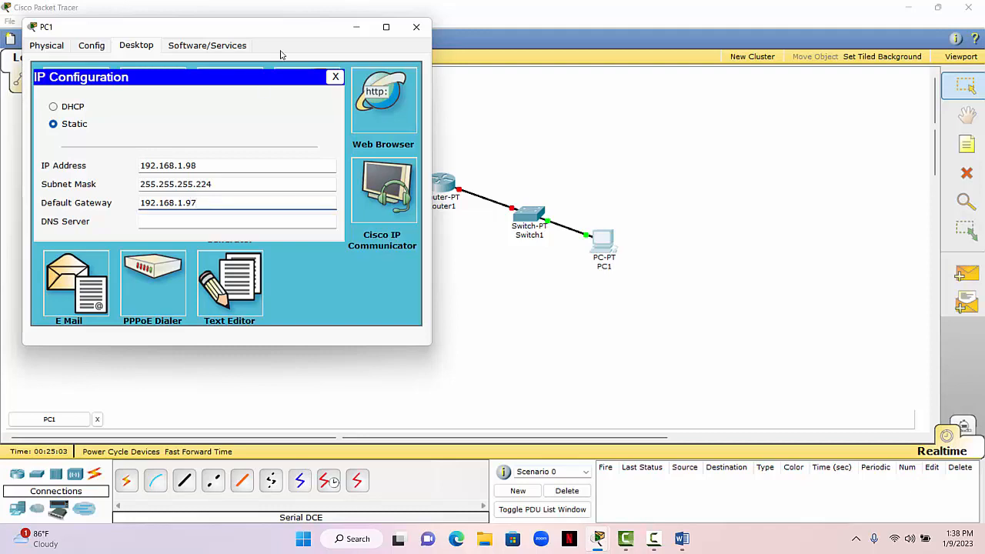
{"action": "left_click", "coordinate": [335, 76]}
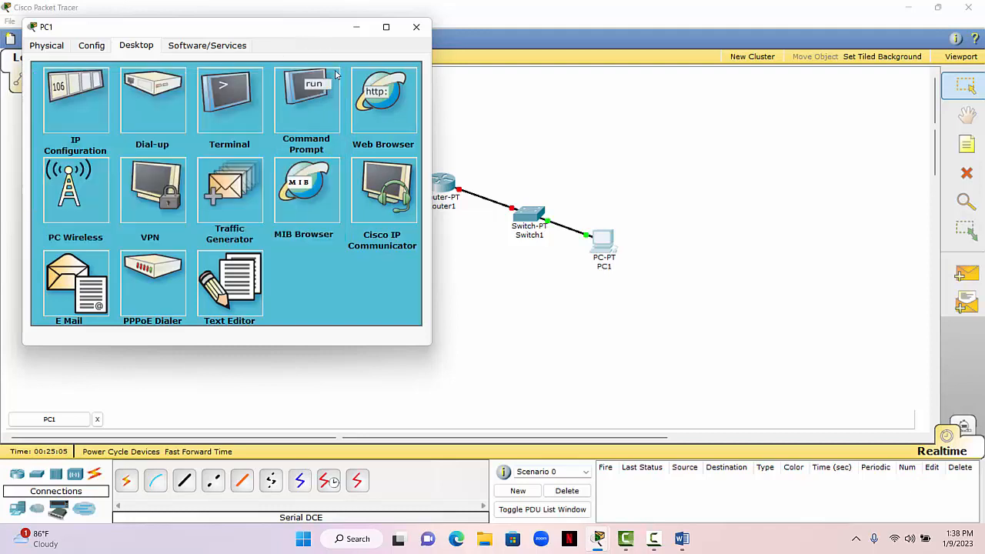
{"action": "left_click", "coordinate": [425, 29]}
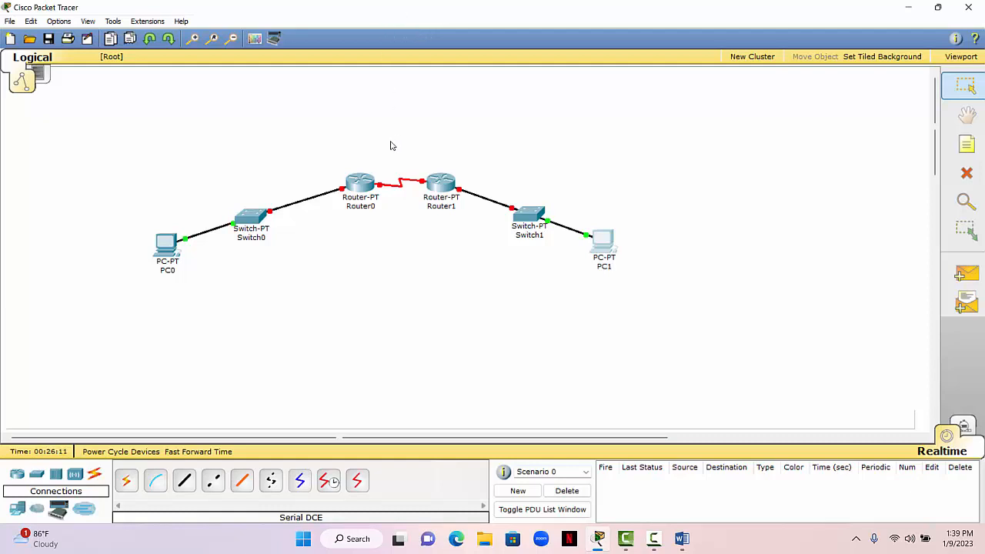
- Open Router0's command line, decline the initial configuration dialog and start the console session
{"action": "left_click", "coordinate": [360, 182]}
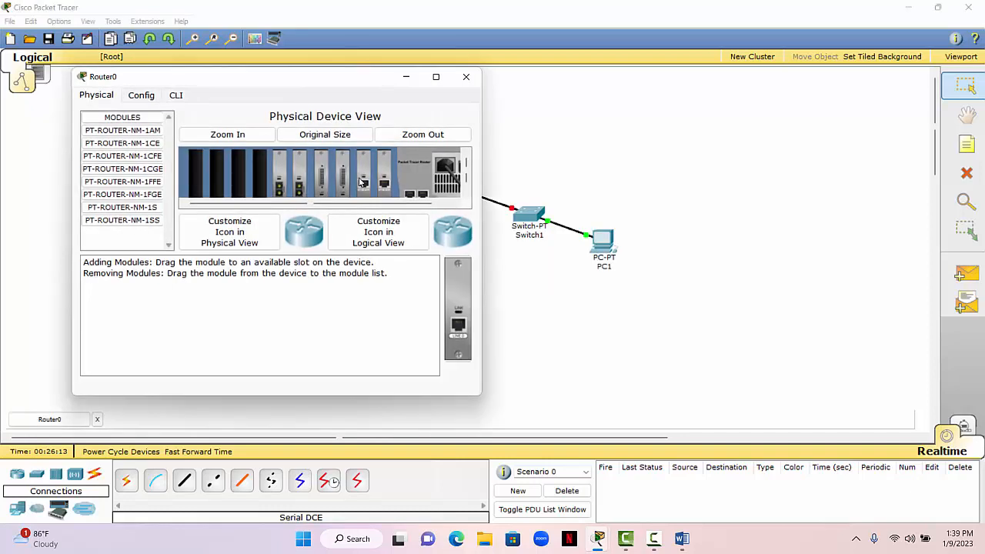
{"action": "left_click", "coordinate": [178, 98]}
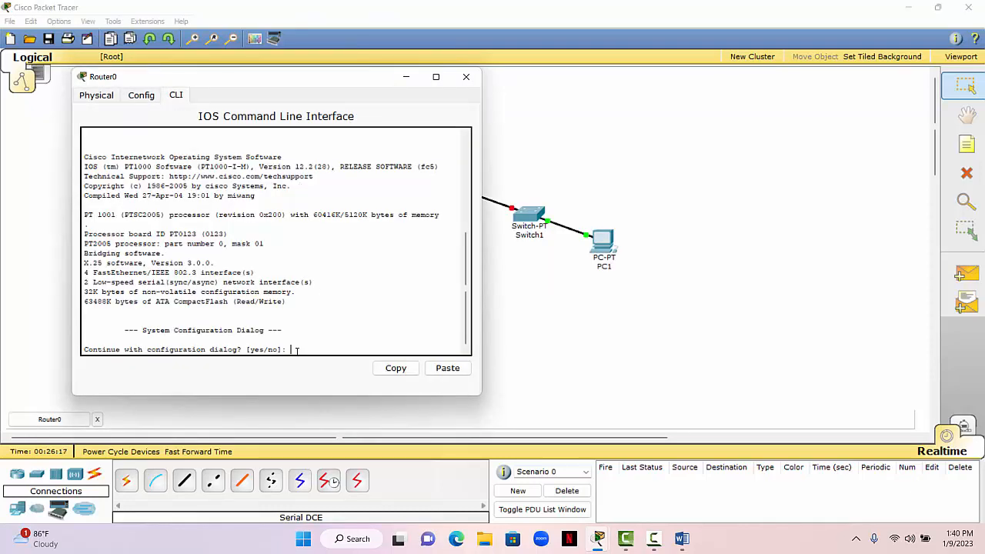
{"action": "type", "text": "n"}
{"action": "key", "text": "Return"}
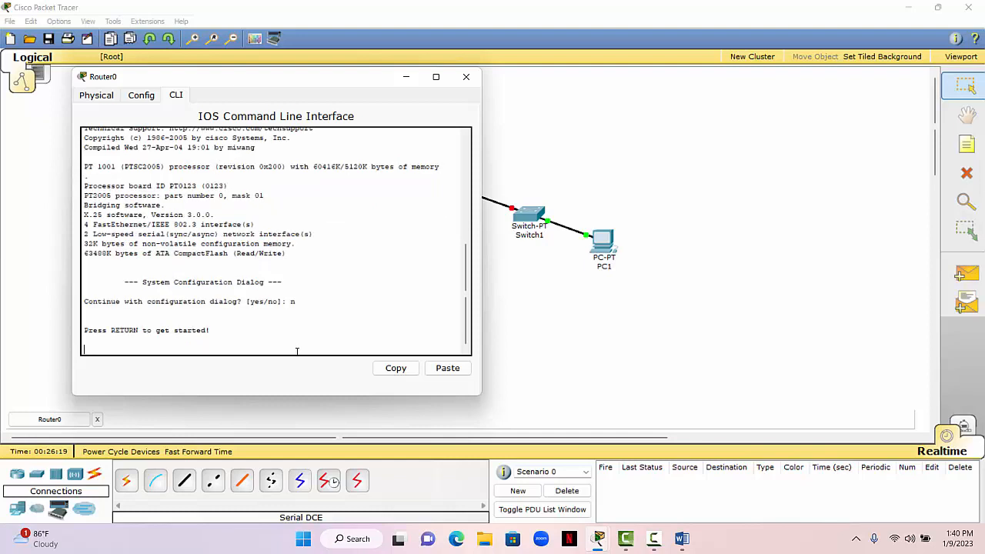
{"action": "key", "text": "Return"}
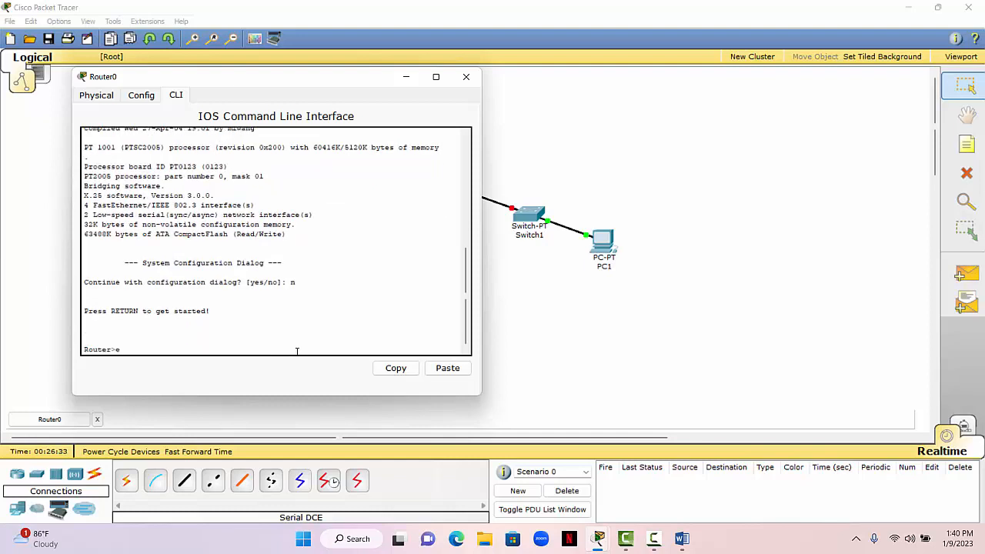
- Enter privileged mode with en and global configuration mode with conf t on Router0
{"action": "type", "text": "en"}
{"action": "key", "text": "Return"}
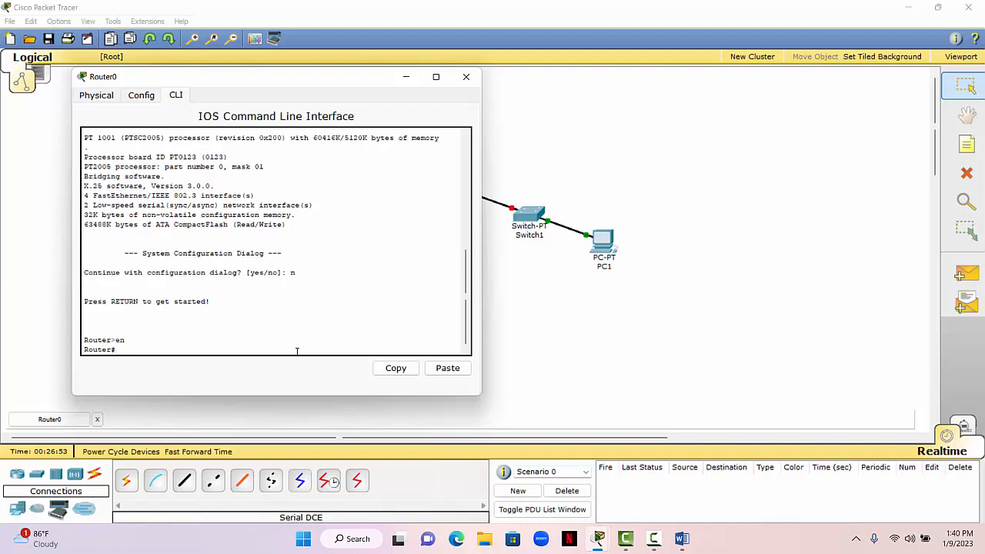
{"action": "type", "text": "conf t"}
{"action": "key", "text": "Return"}
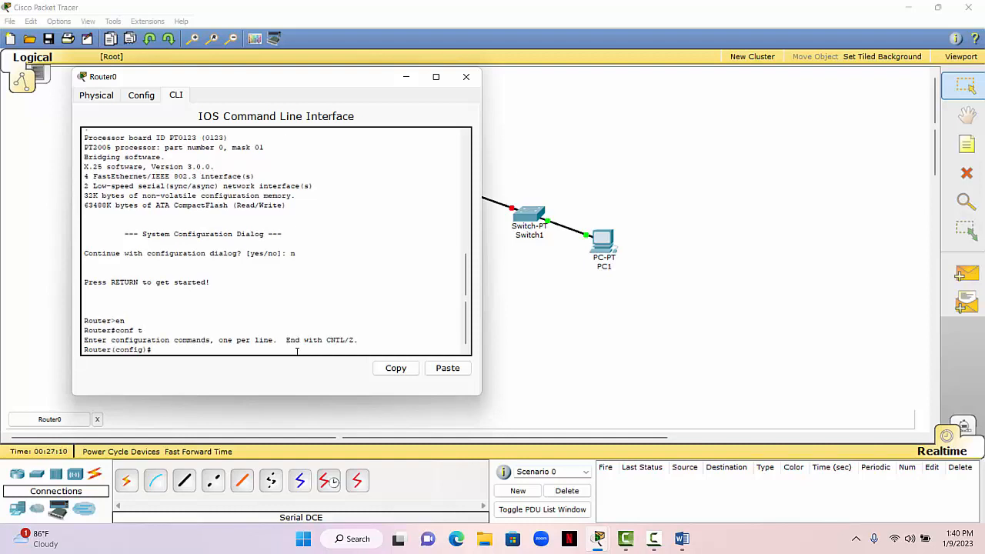
- Set Router0's hostname to R1
{"action": "type", "text": "hostname"}
{"action": "type", "text": "R1"}
{"action": "key", "text": "Return"}
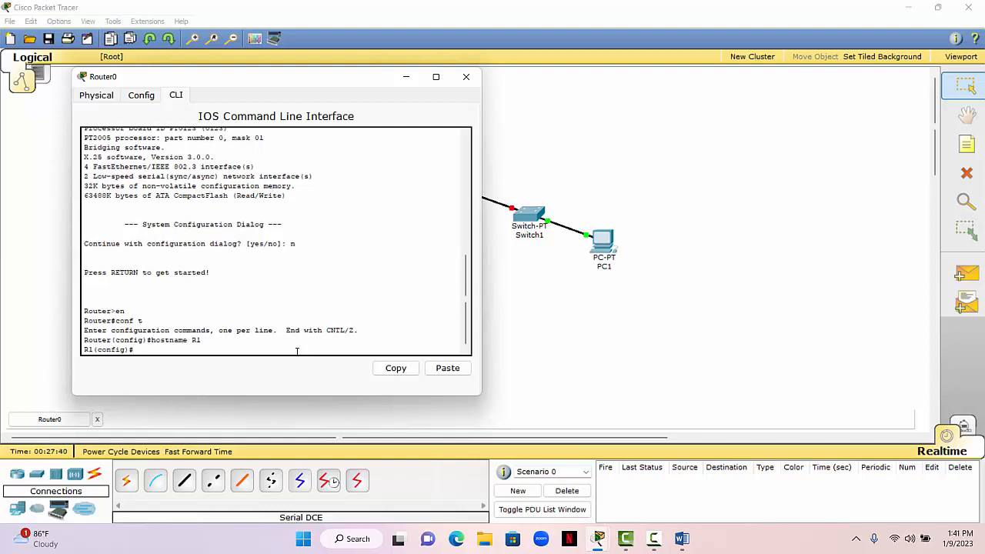
- Enter interface configuration mode for f0/0 on R1 with int f0/0
{"action": "type", "text": "int f0/0"}
{"action": "key", "text": "Return"}
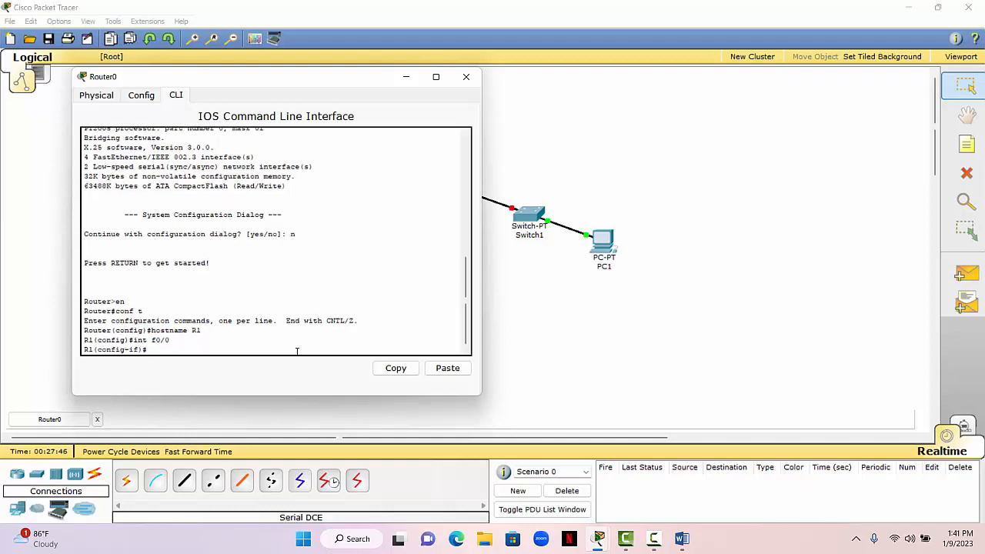
- Assign 192.168.1.33 with mask 255.255.255.224 to R1's f0/0, checking the first network's gateway address in the Word notes
{"action": "type", "text": "ip address"}
{"action": "left_click", "coordinate": [682, 541]}
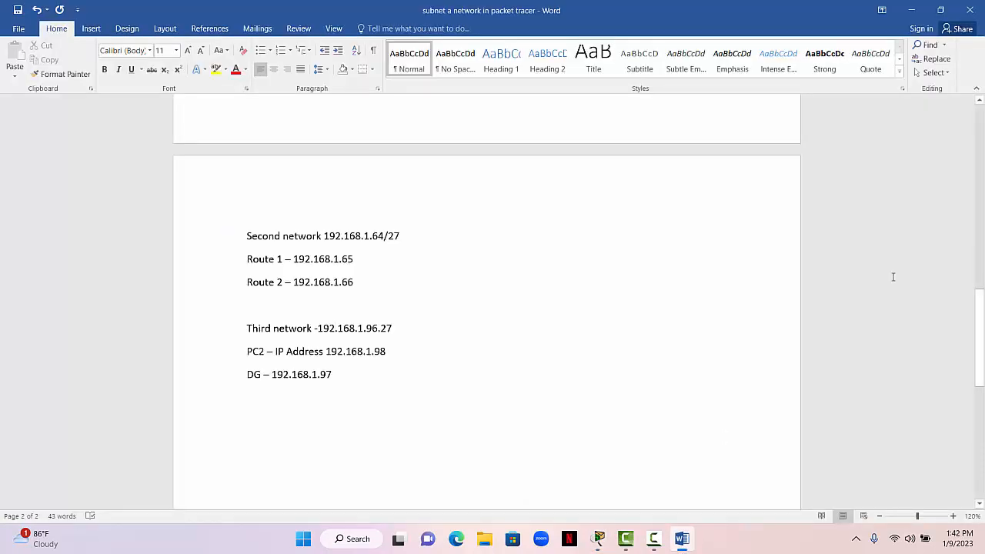
{"action": "left_click_drag", "start_coordinate": [980, 275], "coordinate": [976, 214]}
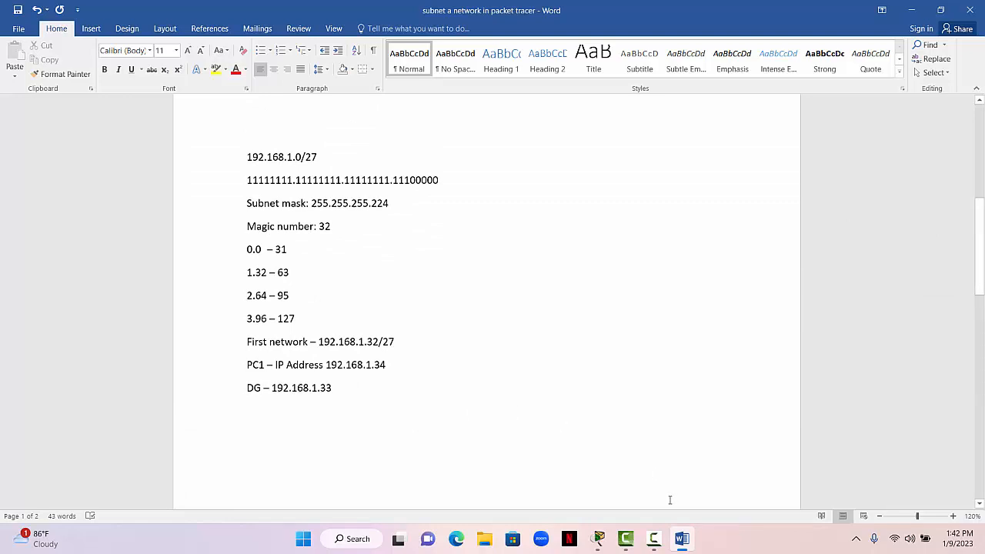
{"action": "mouse_move", "coordinate": [599, 539]}
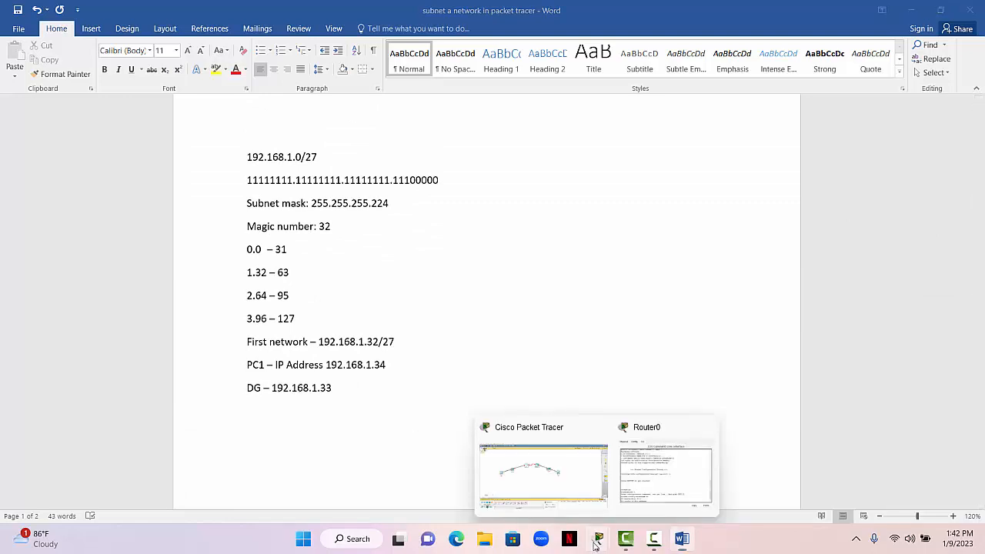
{"action": "left_click", "coordinate": [590, 476]}
{"action": "type", "text": ".16"}
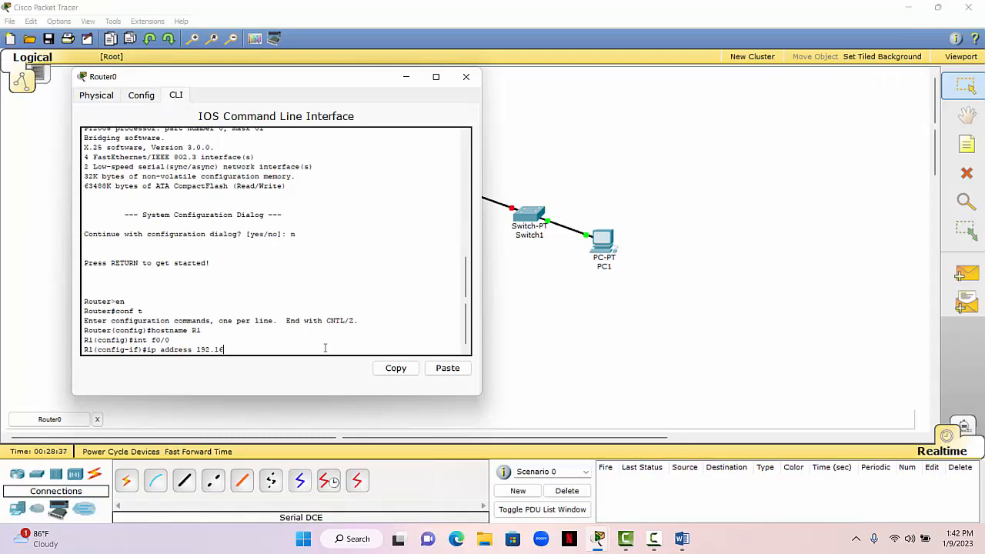
{"action": "type", "text": "8.1.33 255.255.255.224"}
{"action": "key", "text": "Return"}
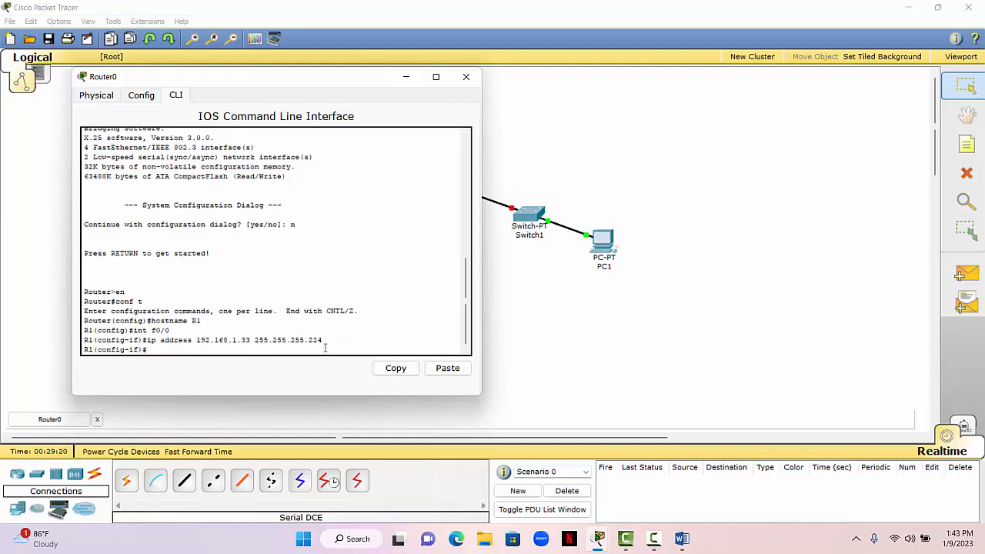
- Enable R1's f0/0 interface with no shut and exit to global configuration mode
{"action": "type", "text": "no shut"}
{"action": "key", "text": "Return"}
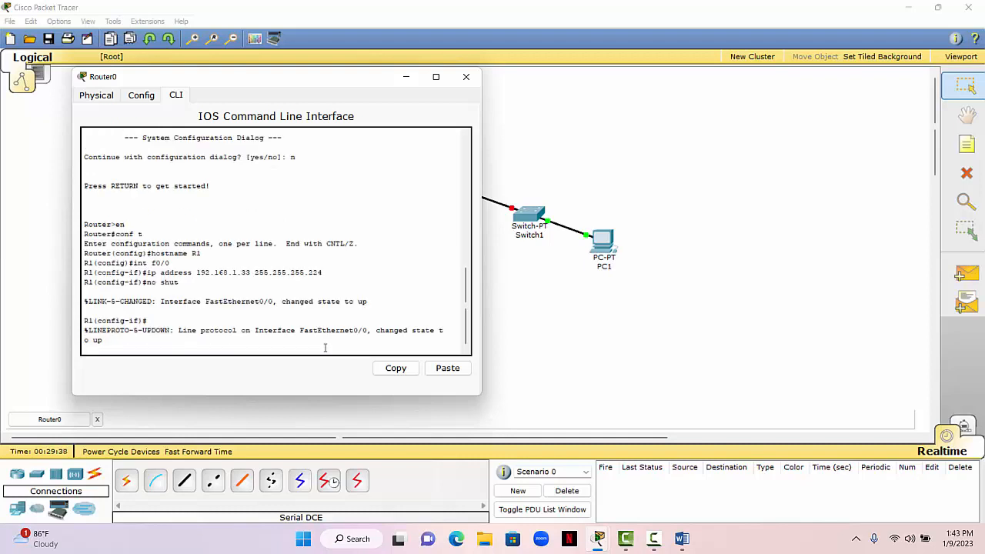
{"action": "key", "text": "Return"}
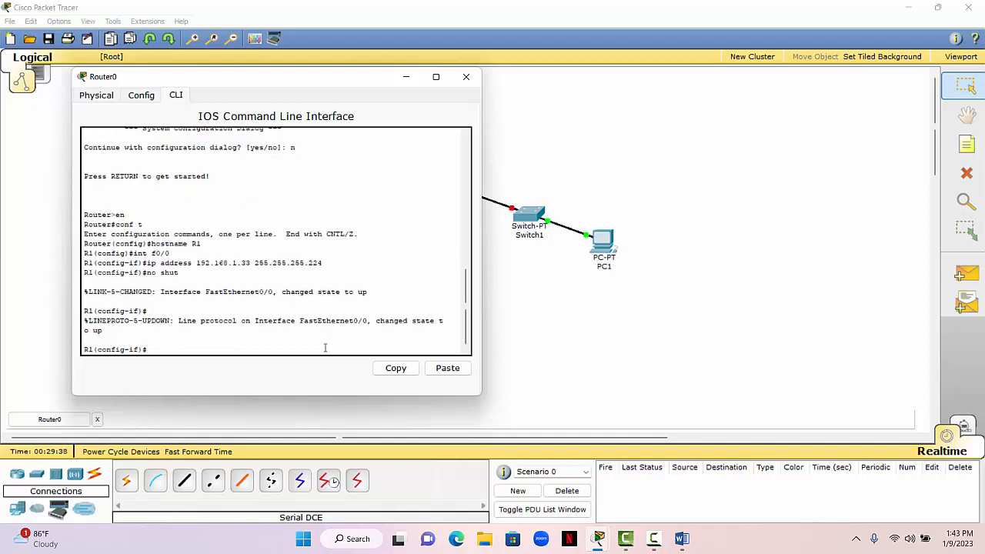
{"action": "type", "text": "exit"}
{"action": "key", "text": "Return"}
{"action": "left_click", "coordinate": [406, 77]}
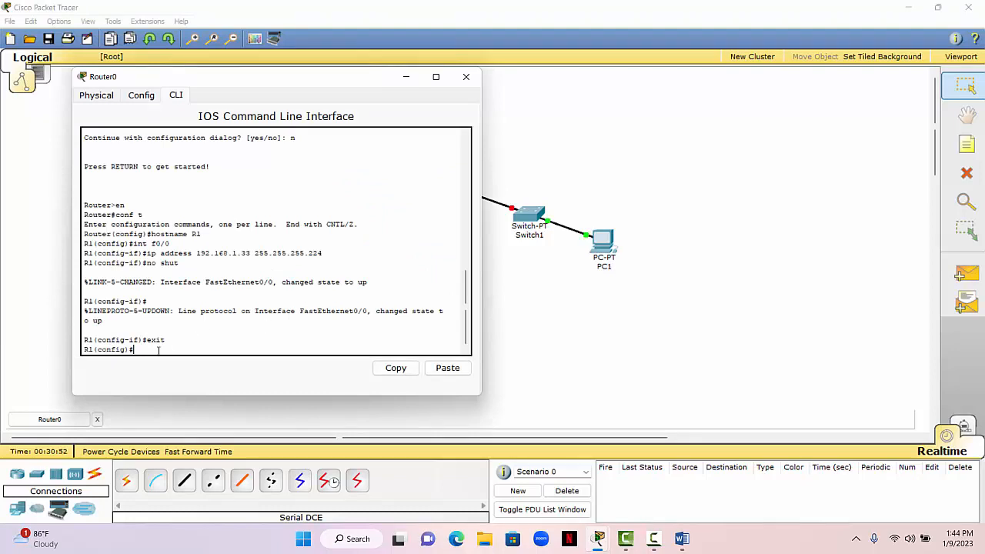
- Enter interface configuration mode for s2/0 on R1 with int s2/0
{"action": "type", "text": "int s2"}
{"action": "key", "text": "BackSpace"}
{"action": "type", "text": "/0"}
{"action": "key", "text": "Return"}
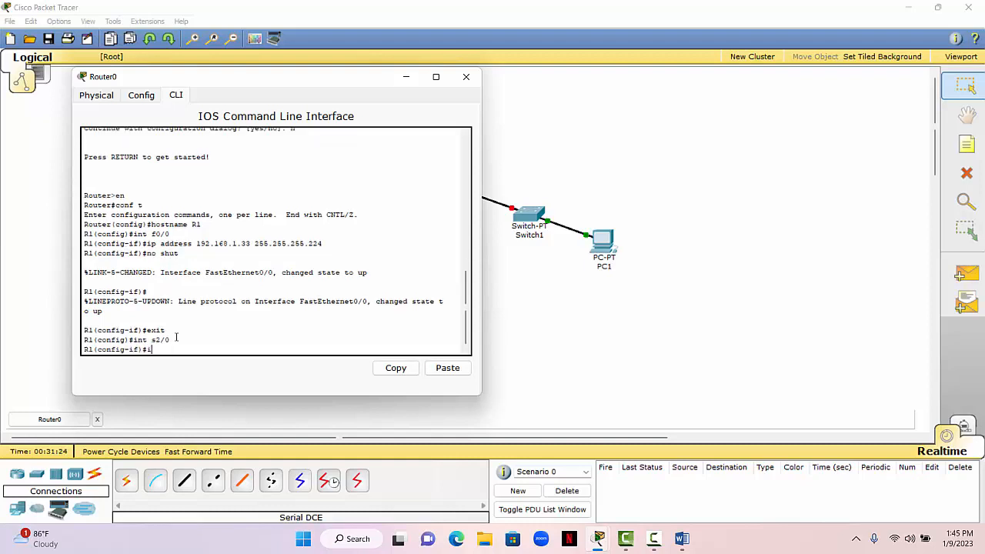
- Assign 192.168.1.65 with mask 255.255.255.224 to R1's s2/0, checking the second network's Route 1 address in the Word notes
{"action": "type", "text": "ip address"}
{"action": "left_click", "coordinate": [681, 542]}
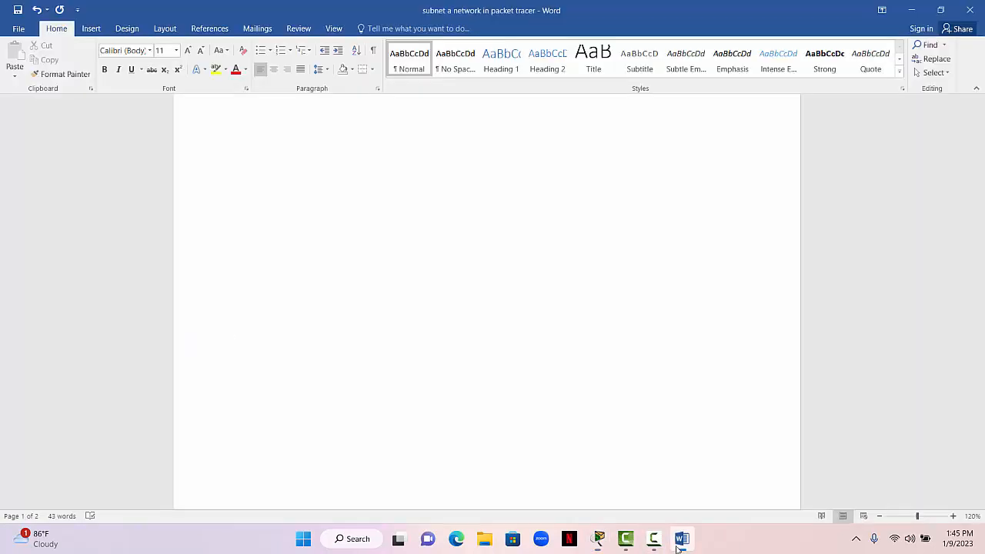
{"action": "left_click_drag", "start_coordinate": [983, 245], "coordinate": [982, 321]}
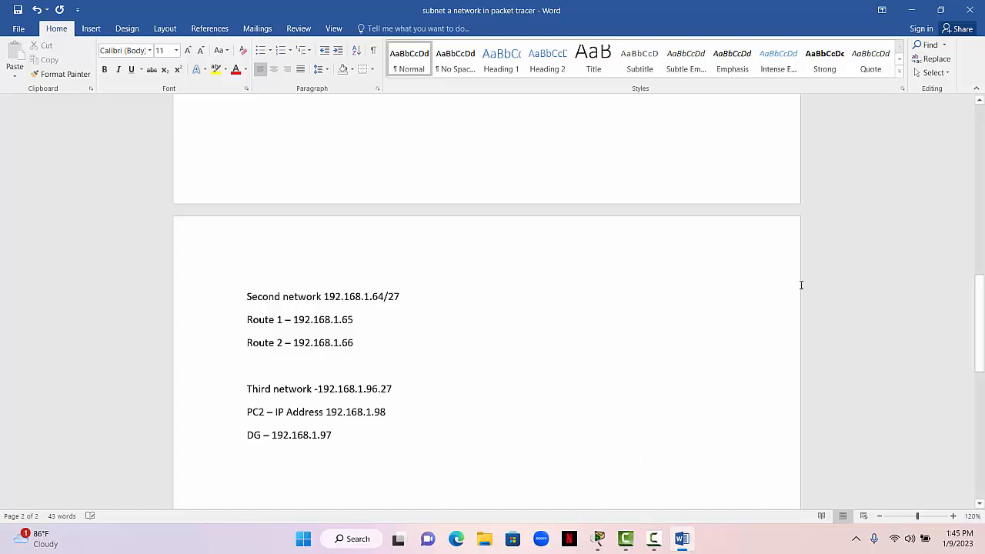
{"action": "left_click", "coordinate": [912, 9]}
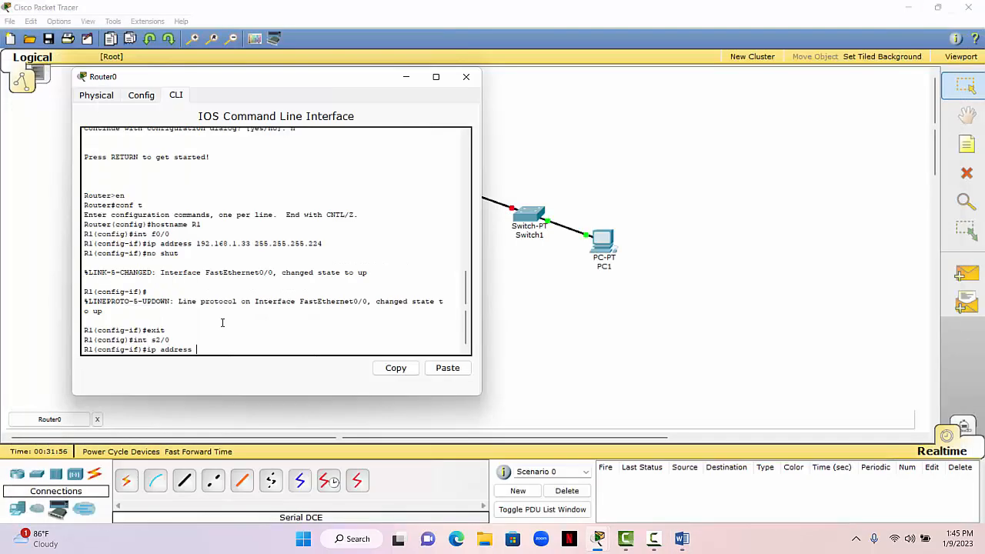
{"action": "type", "text": "192.168.1.65"}
{"action": "type", "text": "255.255.255.2424"}
{"action": "key", "text": "BackSpace"}
{"action": "key", "text": "BackSpace"}
{"action": "key", "text": "BackSpace"}
{"action": "type", "text": "24"}
{"action": "key", "text": "Return"}
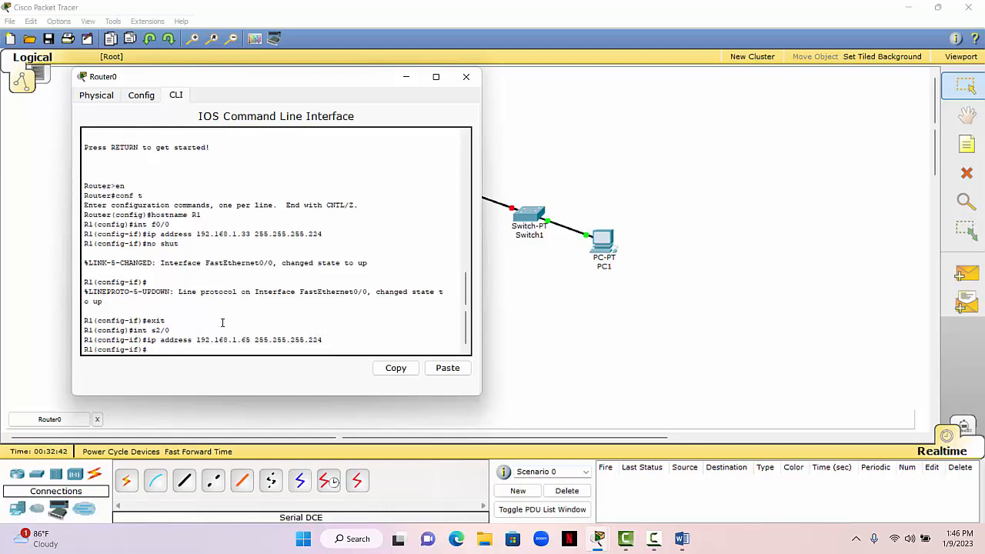
- Set the clock rate of R1's s2/0 interface to 64000
{"action": "type", "text": "clock rate 64000"}
{"action": "key", "text": "Return"}
- Enable R1's s2/0 interface with no shut and exit interface configuration mode
{"action": "type", "text": "nfig-if)#n"}
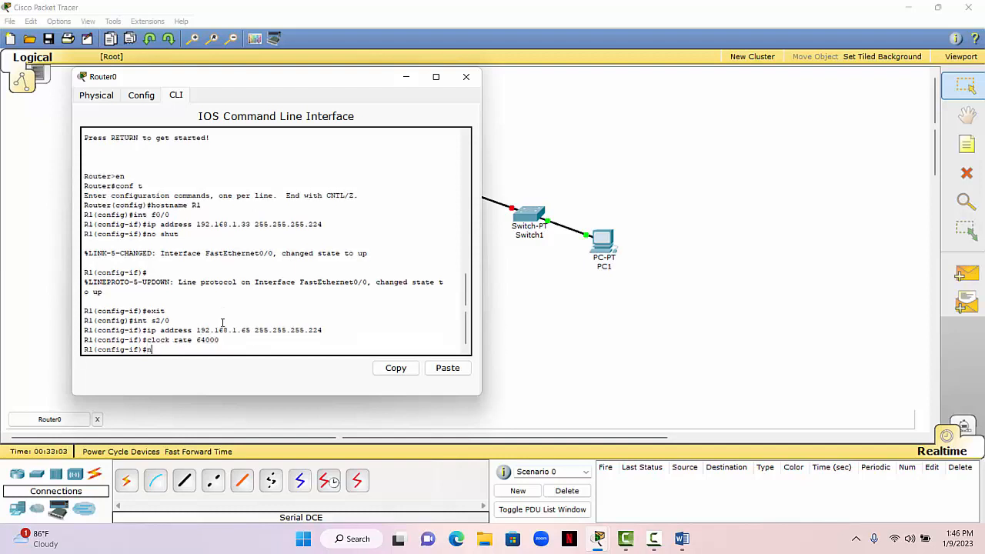
{"action": "type", "text": "o shut"}
{"action": "key", "text": "Return"}
{"action": "type", "text": "e"}
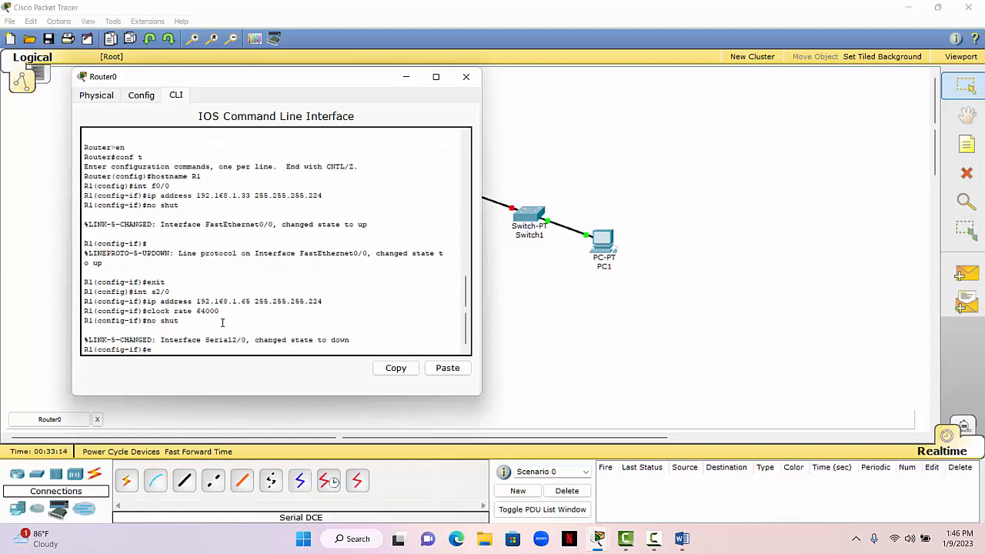
{"action": "type", "text": "xit"}
{"action": "key", "text": "Return"}
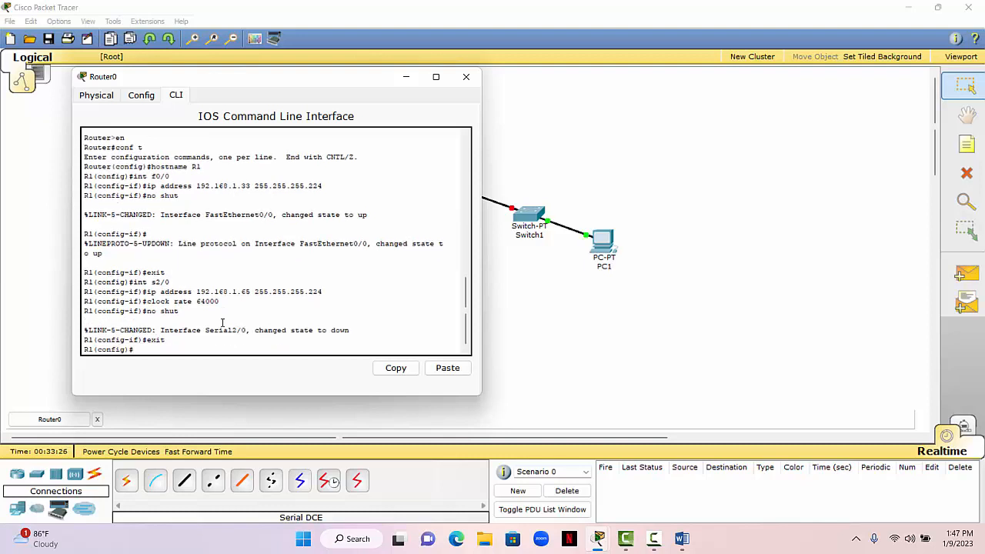
{"action": "type", "text": "exit"}
- Exit to privileged mode on R1 and save the configuration with copy run start, accepting the default destination filename, and close Router0's window
{"action": "key", "text": "Return"}
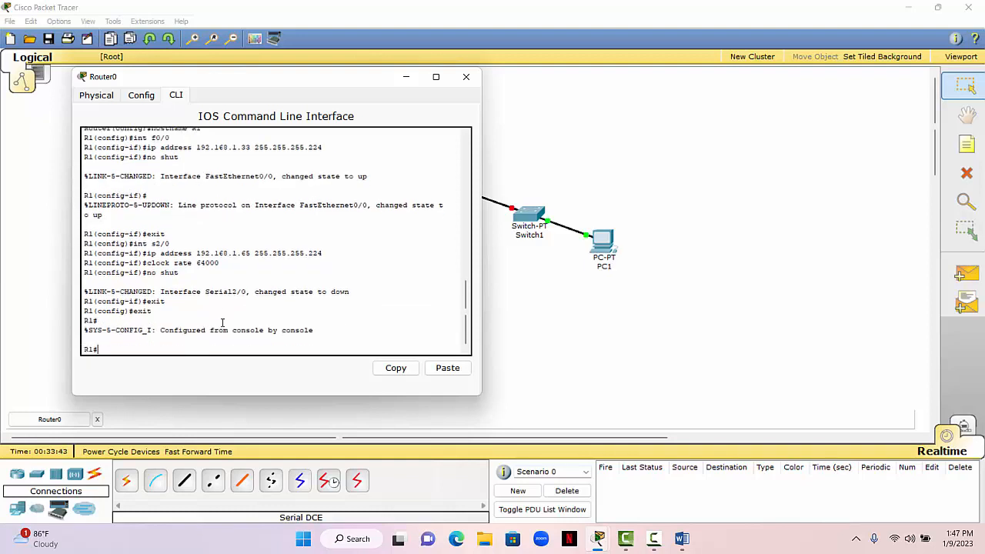
{"action": "type", "text": "copy run star"}
{"action": "type", "text": "t"}
{"action": "key", "text": "Return"}
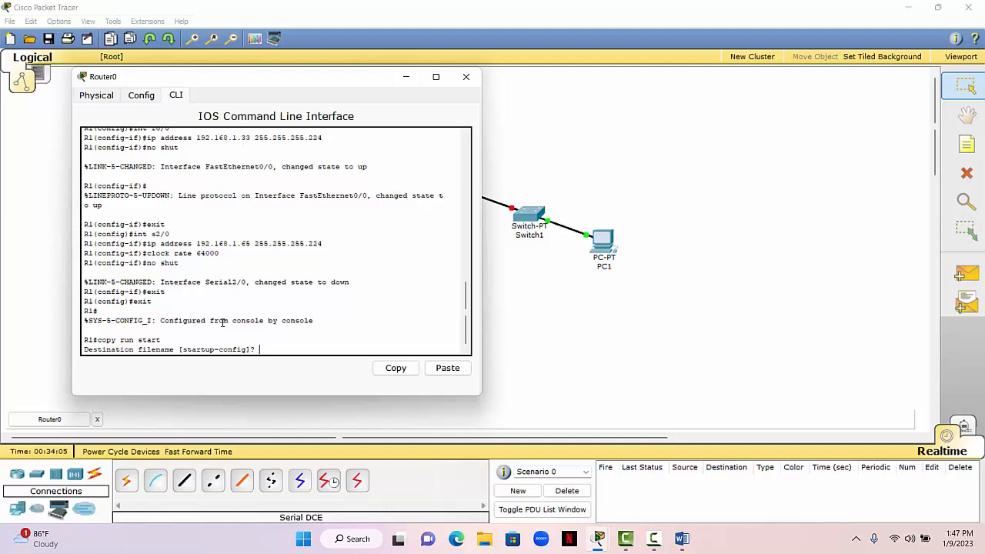
{"action": "key", "text": "Return"}
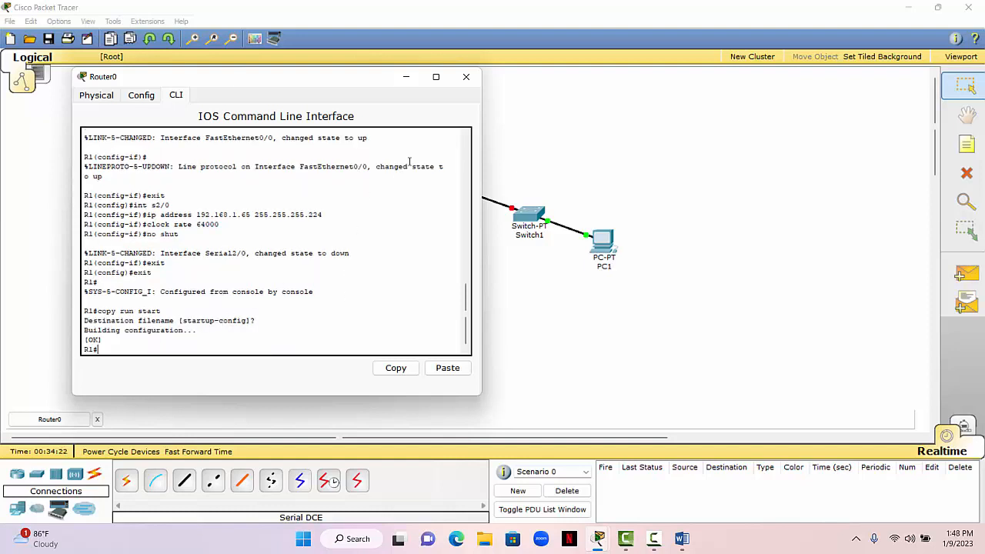
{"action": "left_click", "coordinate": [466, 77]}
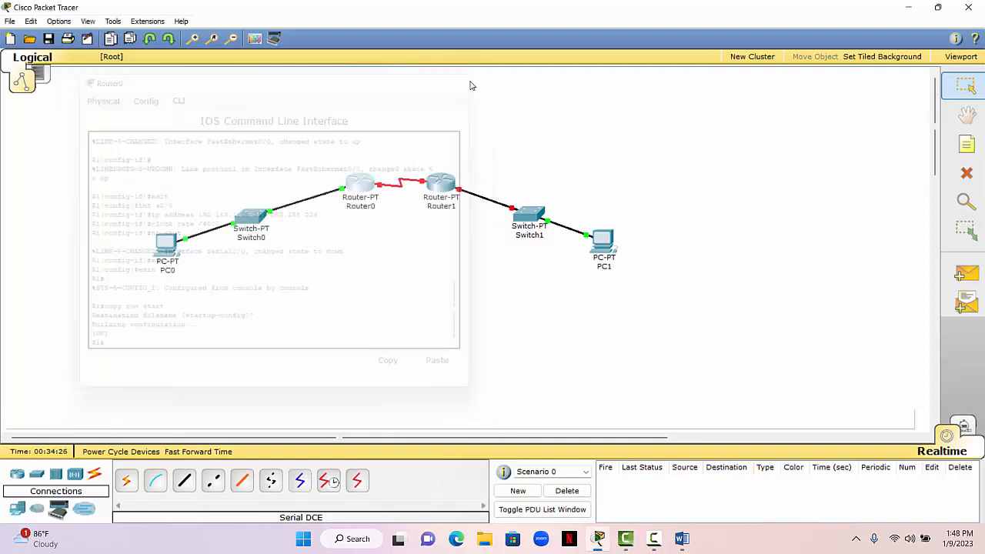
- Open Router1's command line, decline the initial configuration dialog and start the console session
{"action": "left_click", "coordinate": [438, 187]}
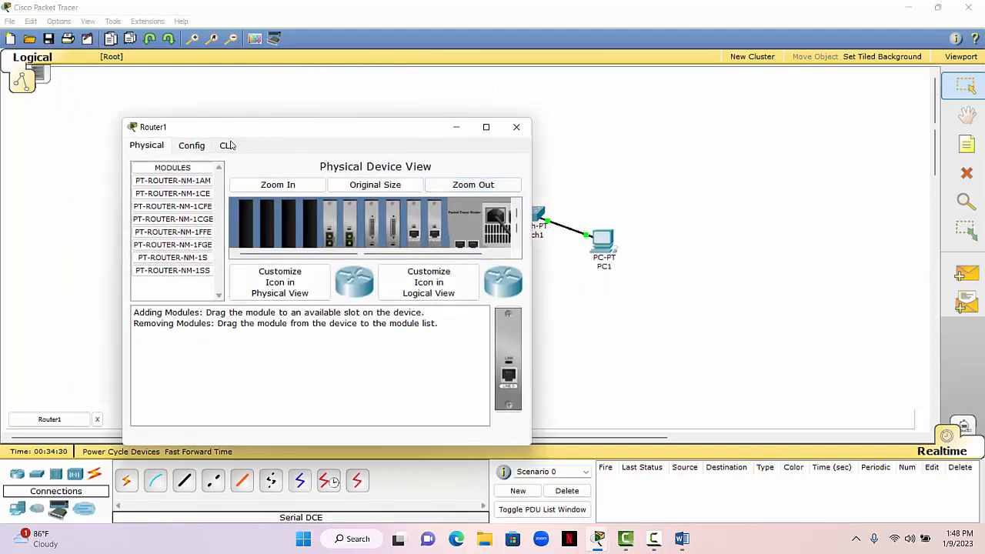
{"action": "left_click", "coordinate": [230, 150]}
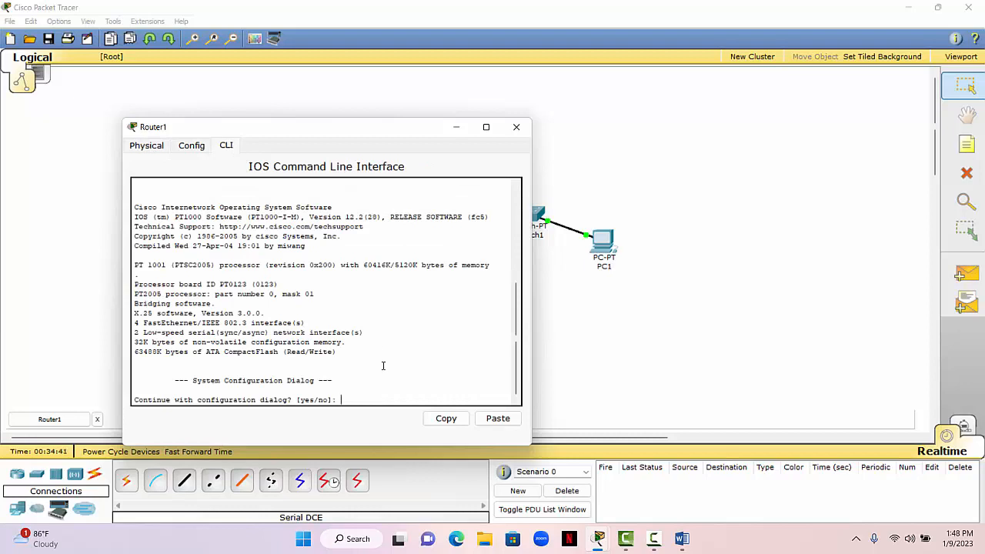
{"action": "type", "text": "n"}
{"action": "key", "text": "Return"}
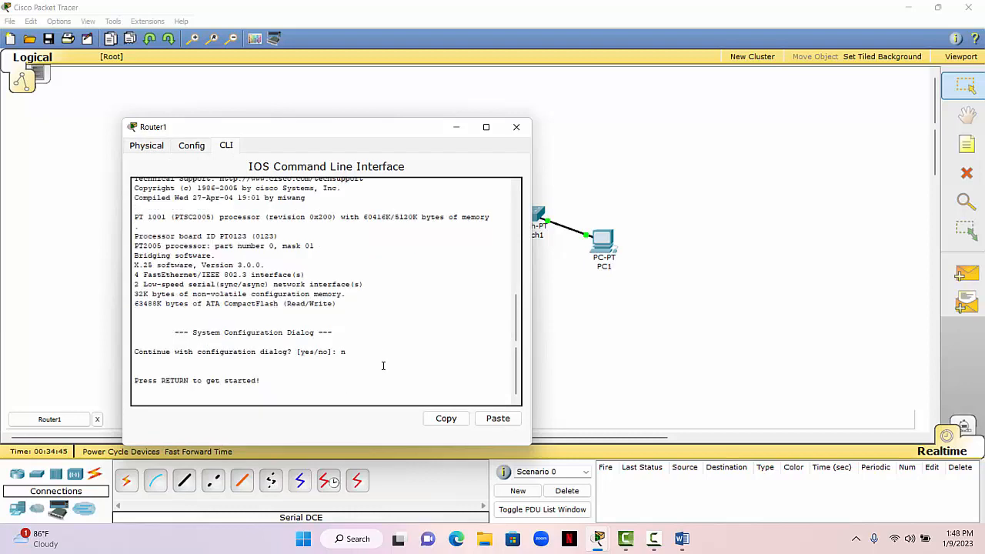
{"action": "key", "text": "Return"}
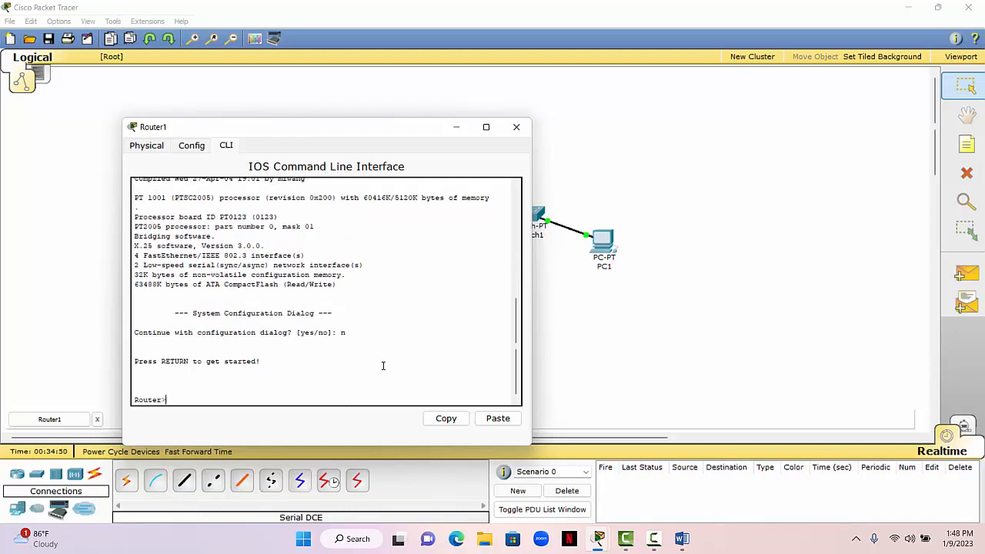
- Enter privileged mode with en and global configuration mode with conf t on Router1
{"action": "type", "text": "en"}
{"action": "key", "text": "Return"}
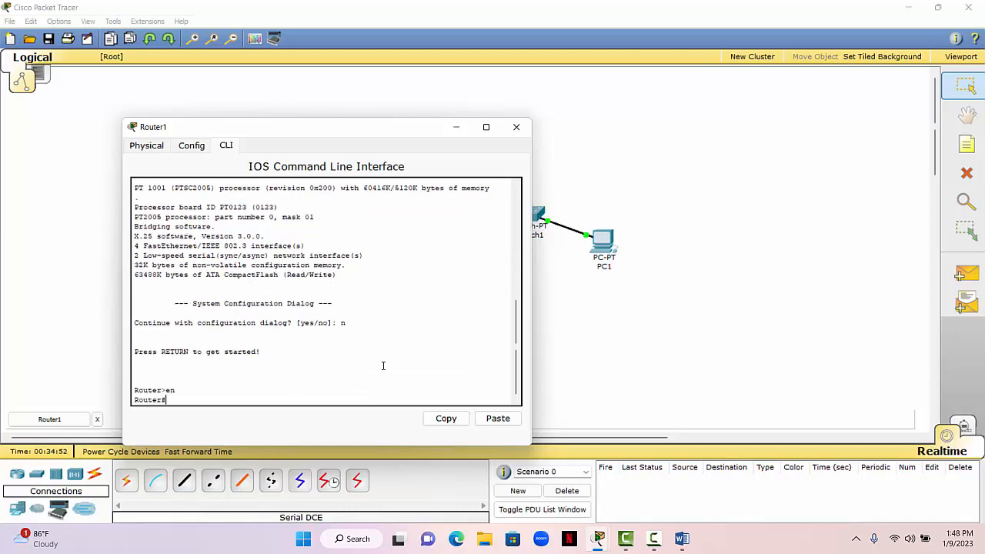
{"action": "type", "text": "conf t"}
{"action": "key", "text": "Return"}
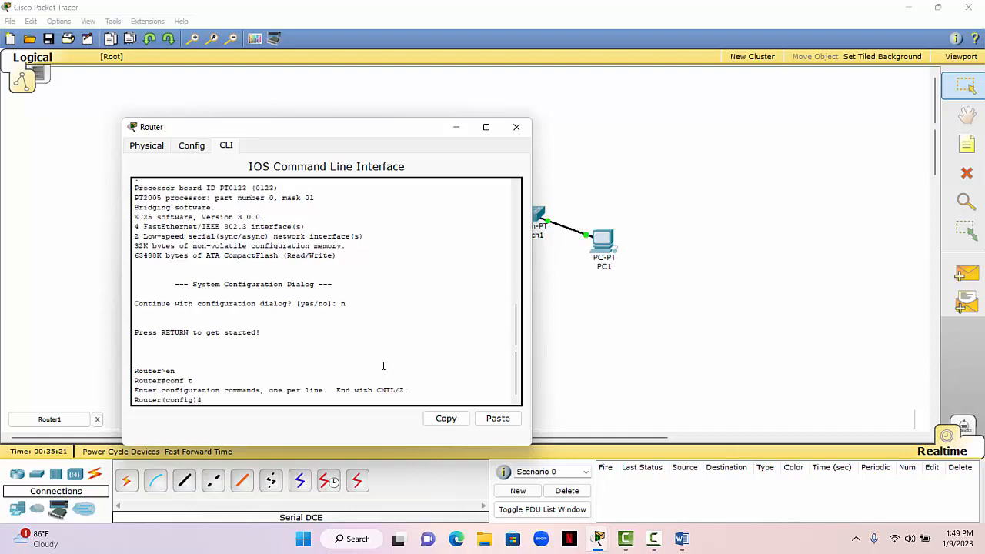
- Set Router1's hostname to R2
{"action": "type", "text": "hostname R2"}
{"action": "key", "text": "Return"}
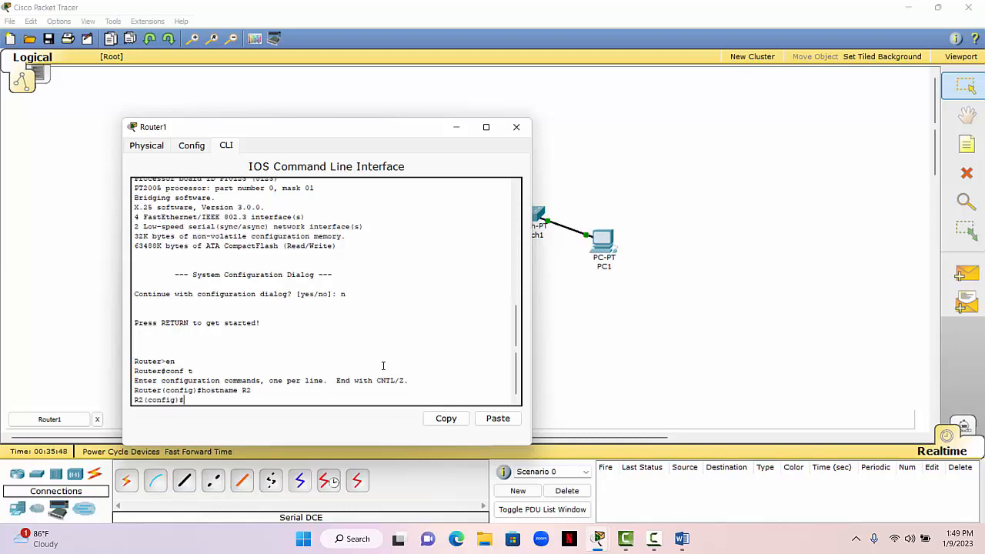
- Enter interface configuration mode for s2/0 on R2 with int s2/0
{"action": "type", "text": "int s2/0"}
{"action": "key", "text": "Return"}
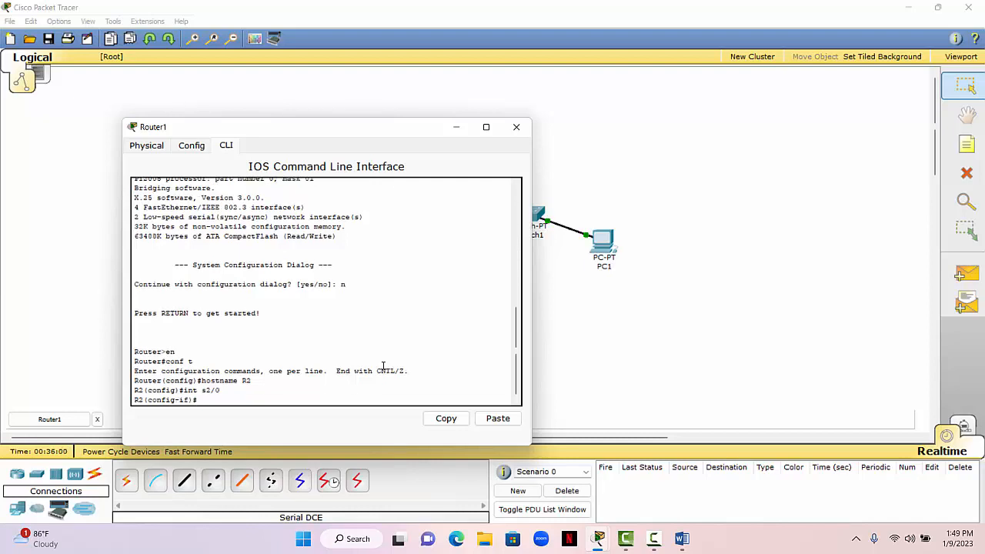
- Check the second network's Route 2 address in the Word notes and enter ip address 19.168.1.66 255.255.255.224 for R2's s2/0
{"action": "type", "text": "ip address"}
{"action": "left_click", "coordinate": [677, 541]}
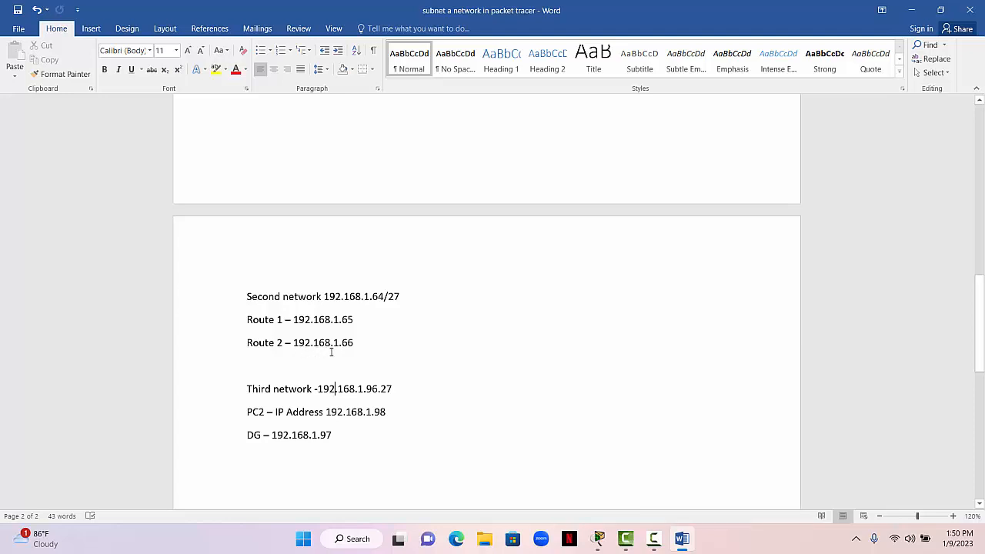
{"action": "left_click", "coordinate": [911, 9]}
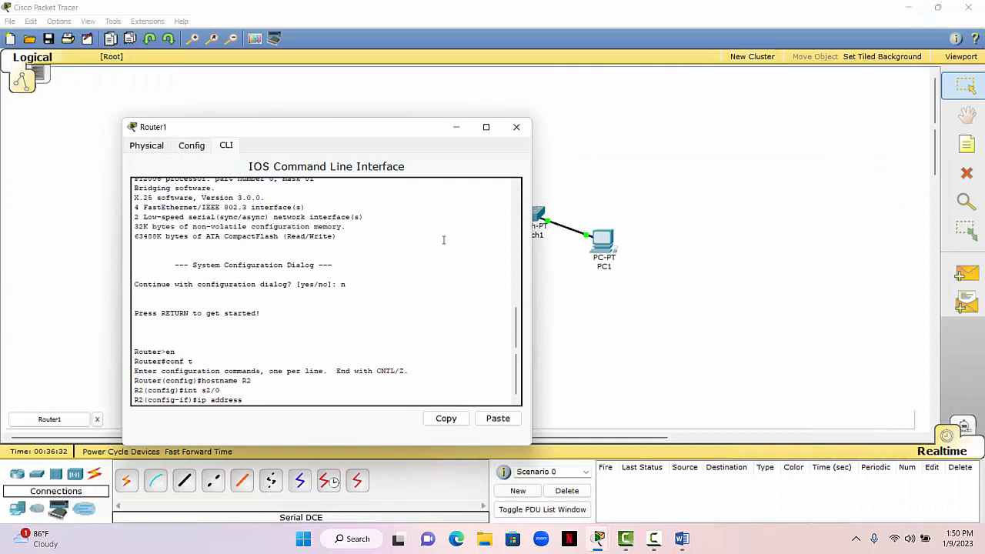
{"action": "type", "text": "ip address 19.168.1.66 255.255.255.224"}
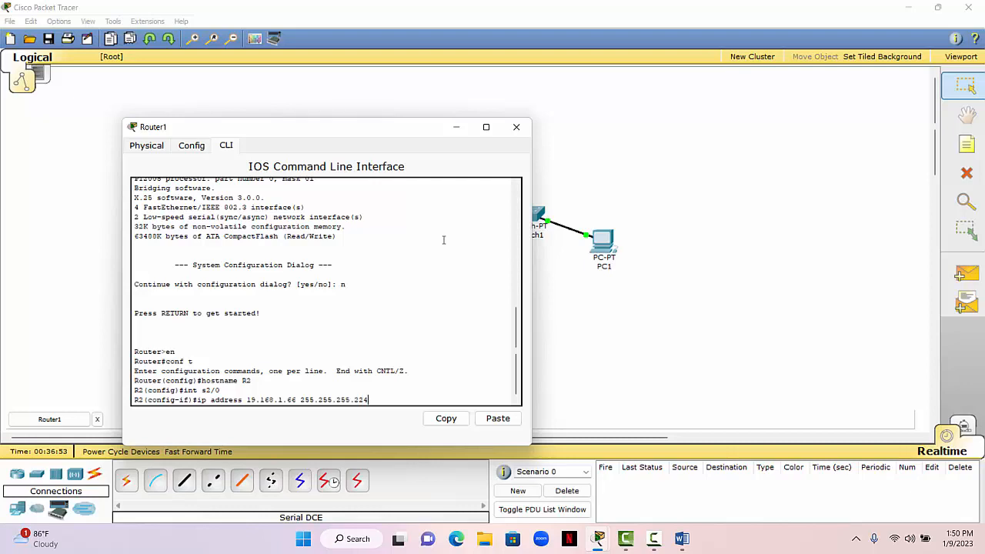
{"action": "key", "text": "Return"}
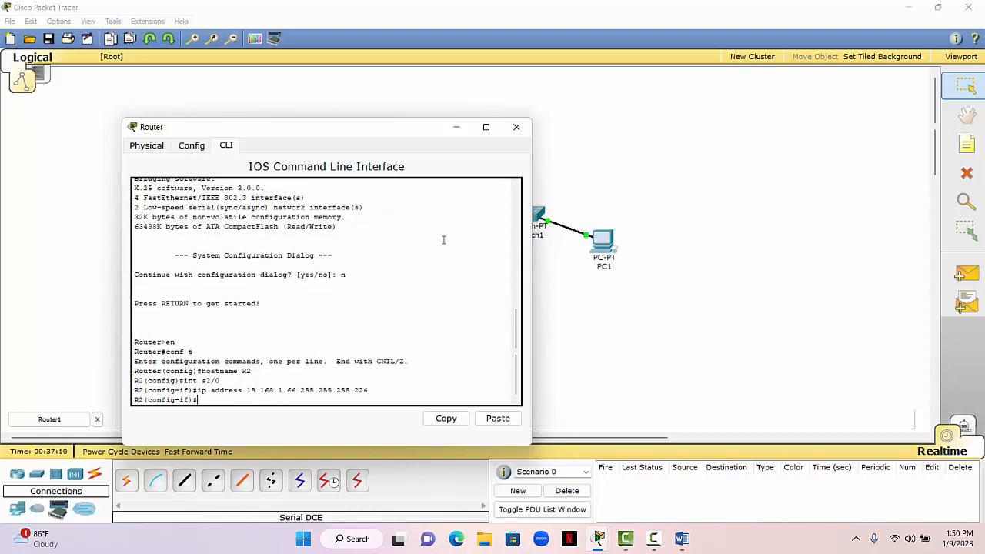
- Enable R2's s2/0 interface with no shut
{"action": "type", "text": "no shut"}
{"action": "key", "text": "Return"}
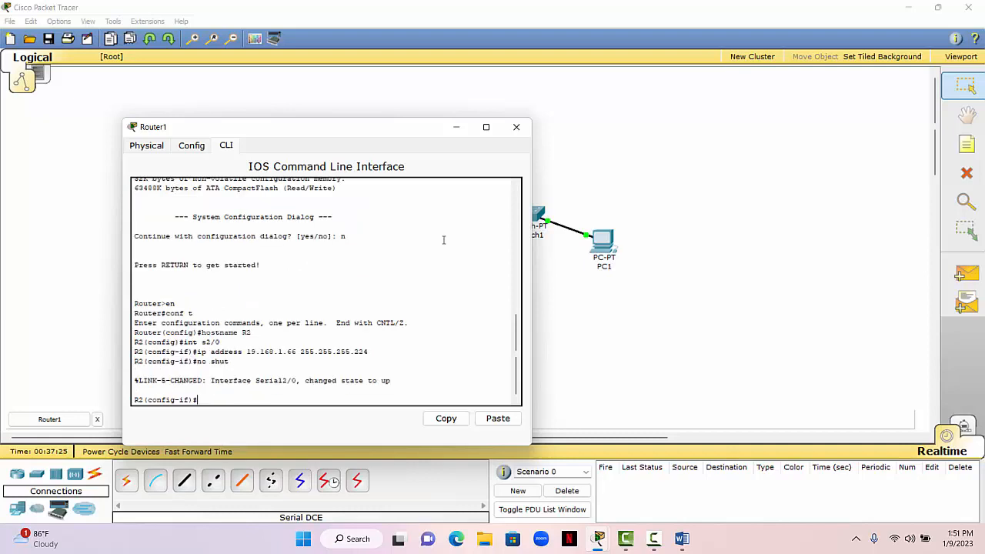
{"action": "type", "text": "exit"}
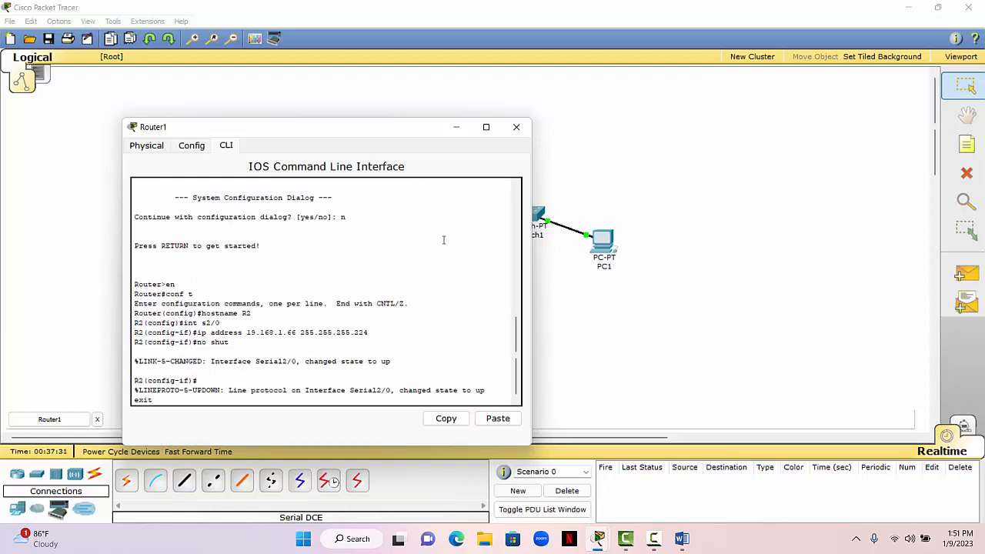
{"action": "key", "text": "BackSpace"}
{"action": "key", "text": "BackSpace"}
{"action": "key", "text": "BackSpace"}
{"action": "key", "text": "BackSpace"}
{"action": "key", "text": "Return"}
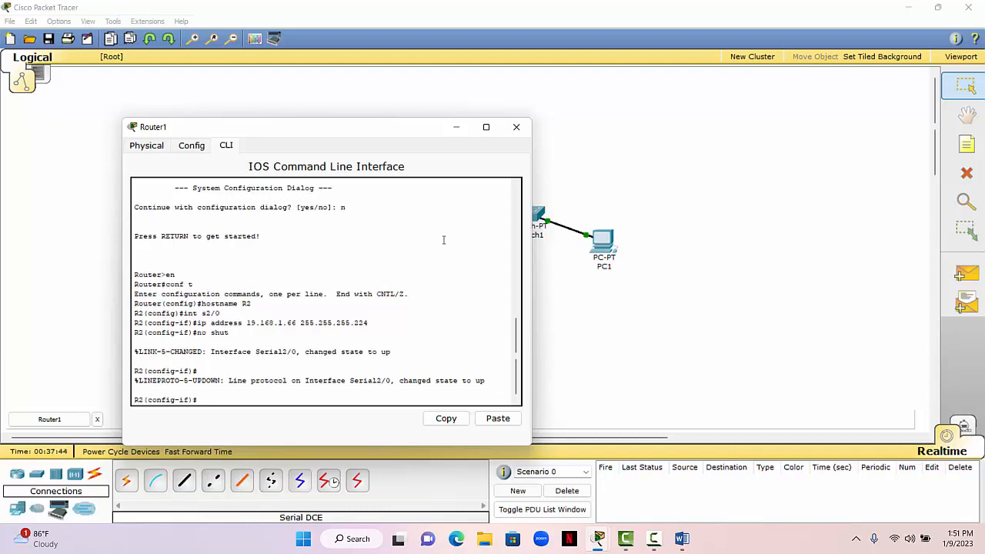
- Exit the s2/0 configuration on R2 and enter interface configuration mode for f0/0 with int f0/0
{"action": "type", "text": "exit"}
{"action": "key", "text": "Return"}
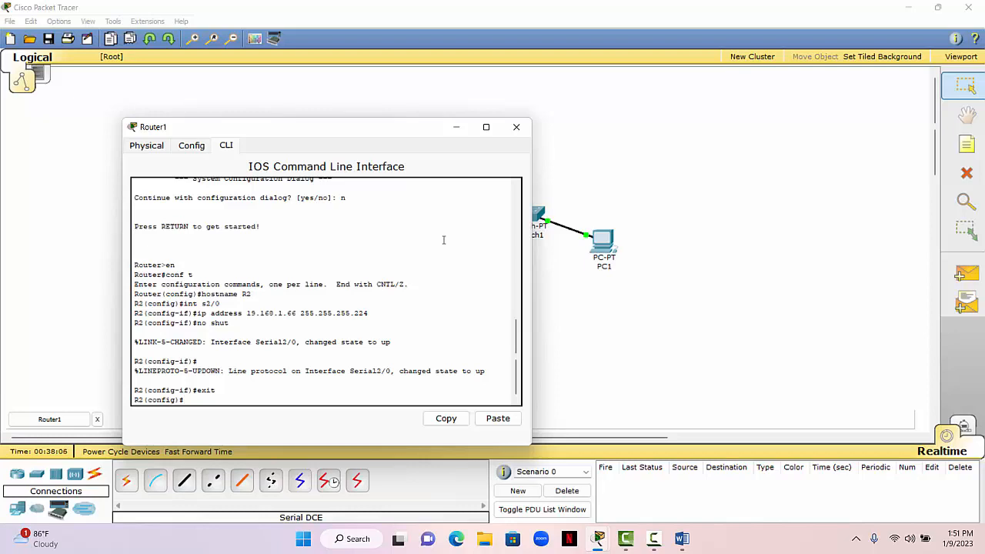
{"action": "left_click", "coordinate": [459, 134]}
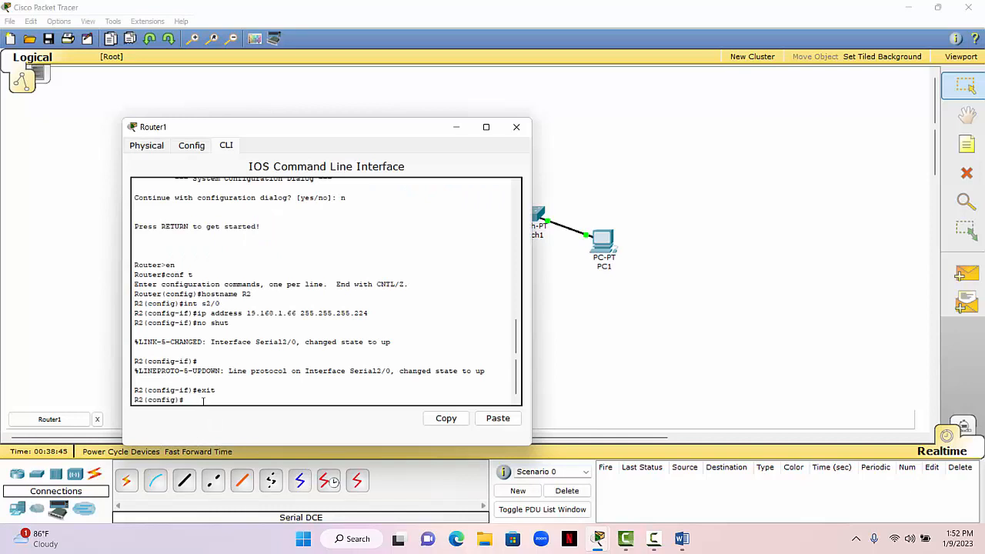
{"action": "type", "text": "int f0/0"}
{"action": "key", "text": "Return"}
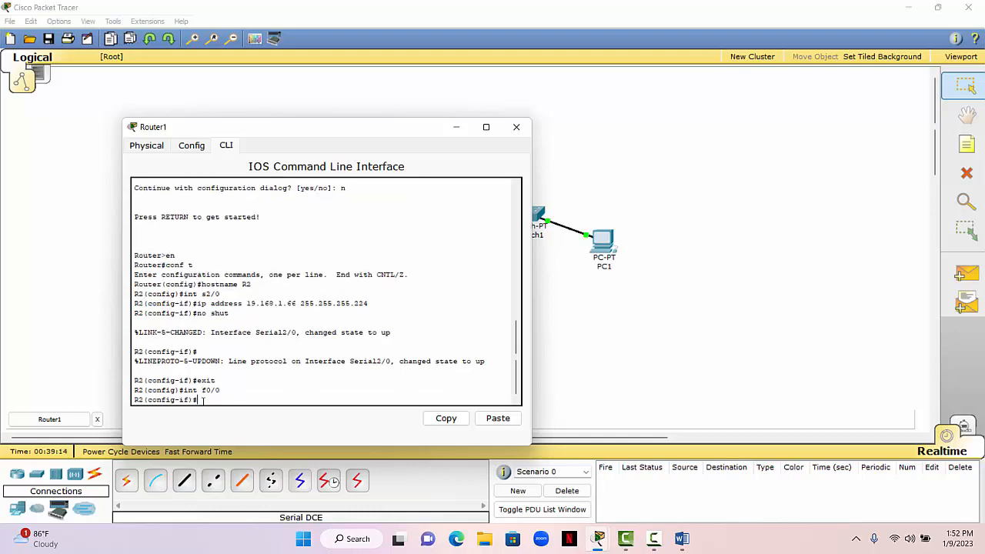
- Begin an ip address command for R2's f0/0 and look up the third network's DG address in the Word notes
{"action": "type", "text": "ip address"}
{"action": "left_click", "coordinate": [682, 539]}
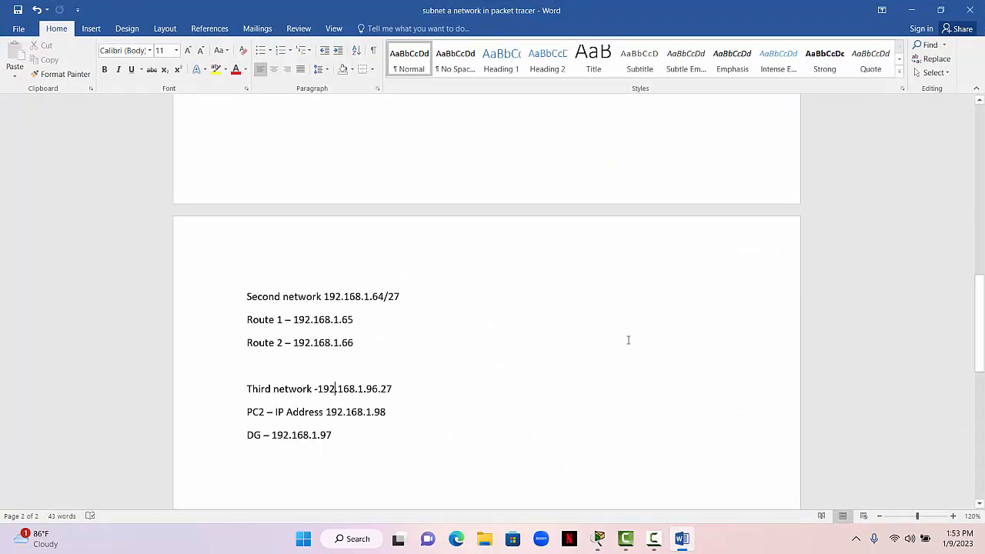
{"action": "left_click", "coordinate": [911, 9]}
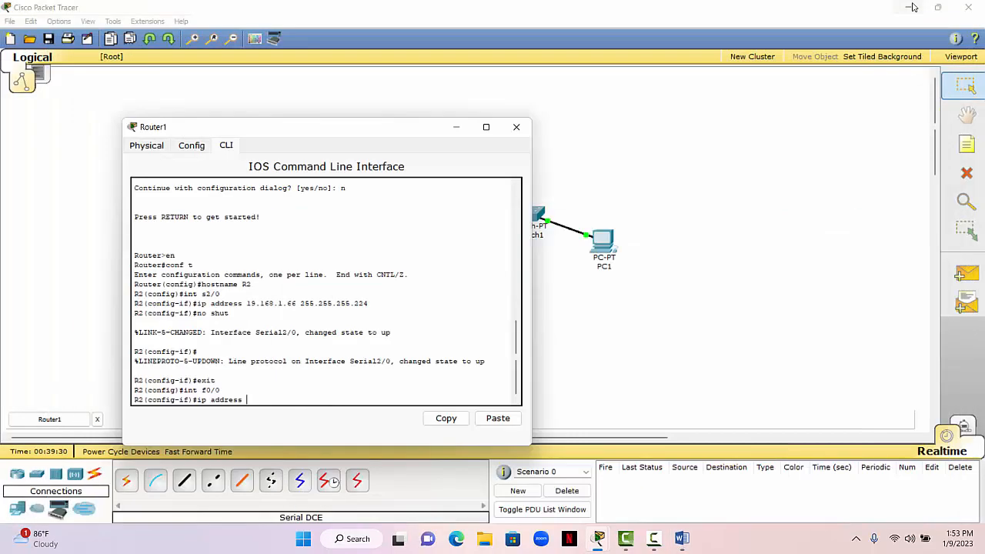
{"action": "left_click", "coordinate": [912, 8]}
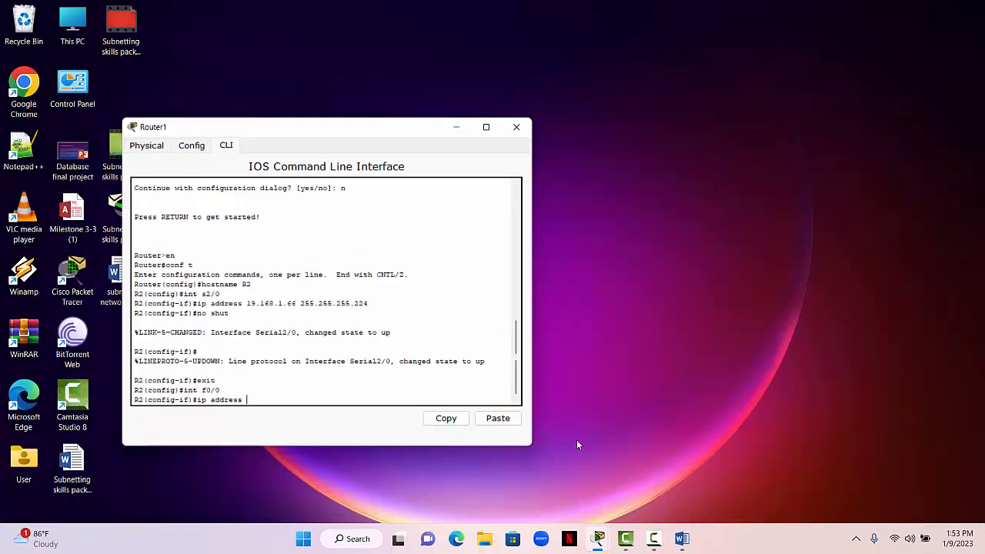
{"action": "left_click", "coordinate": [593, 511]}
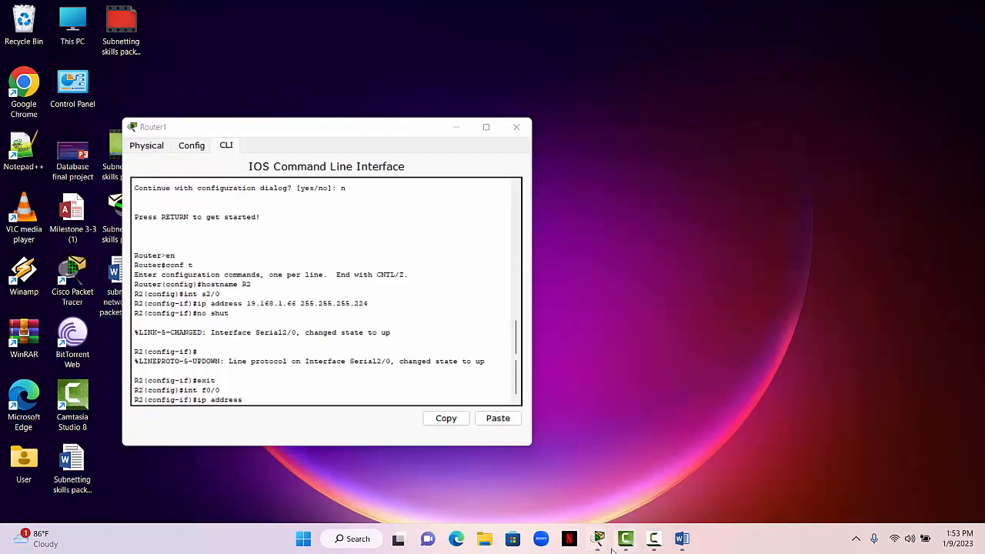
{"action": "mouse_move", "coordinate": [608, 546]}
{"action": "left_click", "coordinate": [572, 497]}
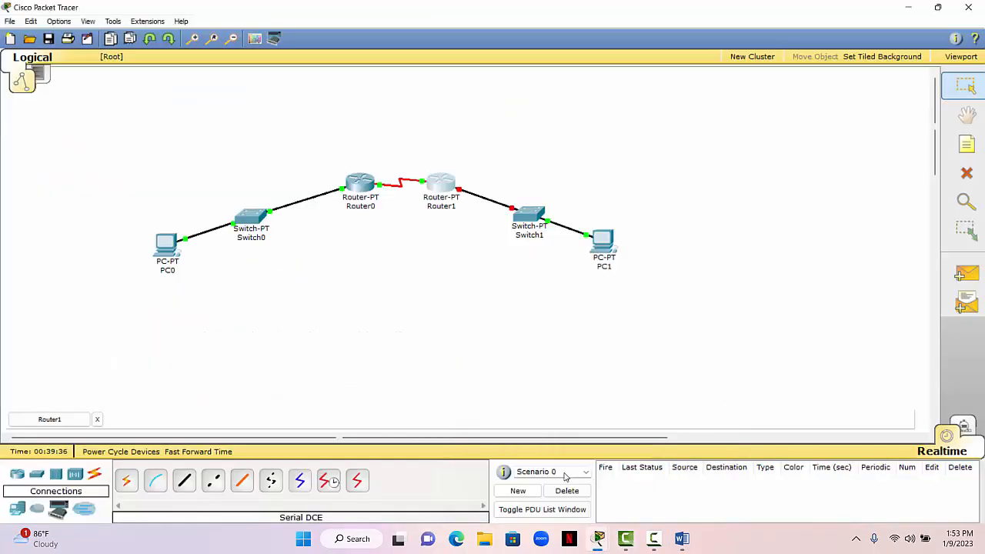
{"action": "left_click", "coordinate": [647, 474]}
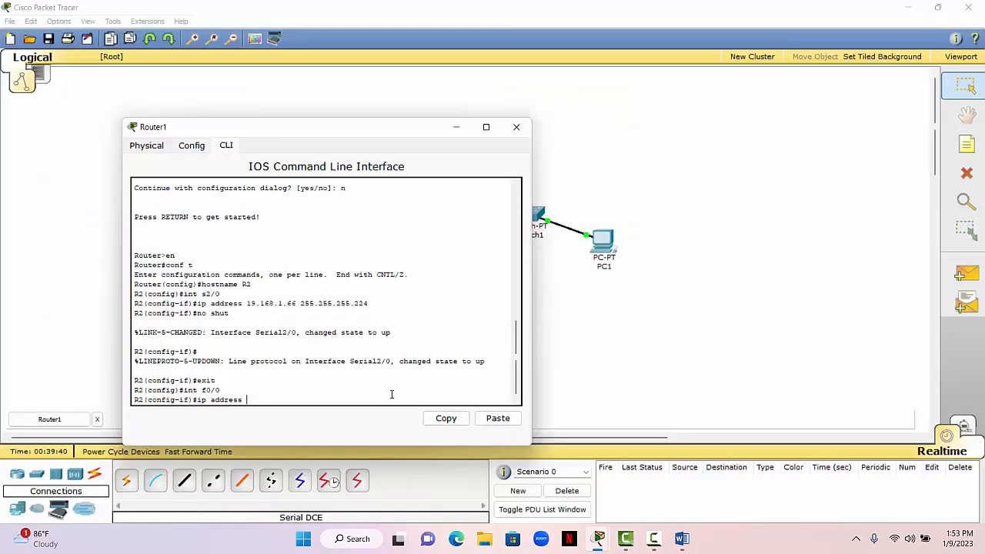
- Assign IP address 192.168.1.97 with subnet mask 255.255.255.224 to R2's f0/0 interface
{"action": "type", "text": "19.168.1.97255"}
{"action": "key", "text": "BackSpace"}
{"action": "key", "text": "BackSpace"}
{"action": "key", "text": "BackSpace"}
{"action": "key", "text": "BackSpace"}
{"action": "key", "text": "BackSpace"}
{"action": "type", "text": "2"}
{"action": "key", "text": "BackSpace"}
{"action": "key", "text": "BackSpace"}
{"action": "key", "text": "BackSpace"}
{"action": "key", "text": "BackSpace"}
{"action": "key", "text": "BackSpace"}
{"action": "key", "text": "BackSpace"}
{"action": "key", "text": "BackSpace"}
{"action": "key", "text": "BackSpace"}
{"action": "key", "text": "BackSpace"}
{"action": "key", "text": "BackSpace"}
{"action": "key", "text": "BackSpace"}
{"action": "key", "text": "BackSpace"}
{"action": "type", "text": ".168"}
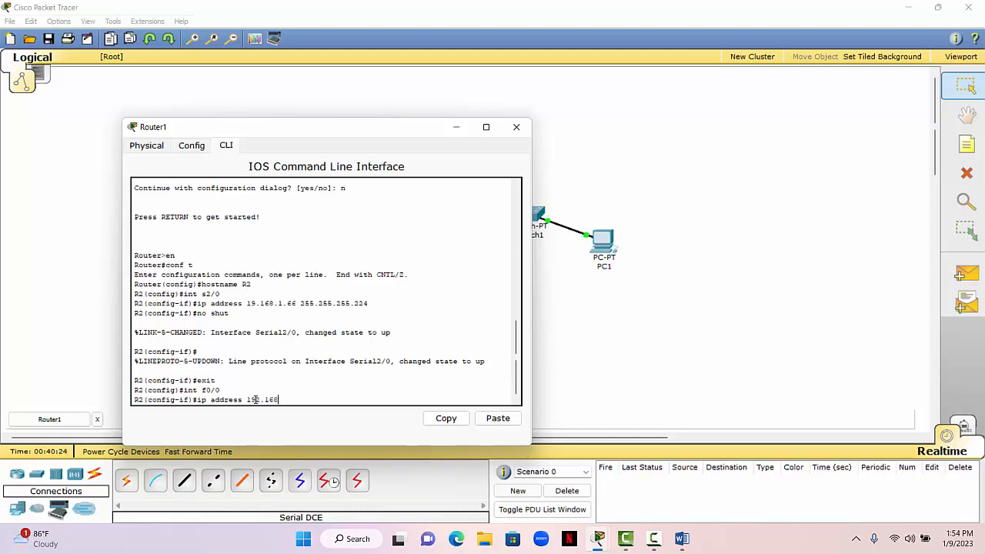
{"action": "type", "text": ".1.97 255.255."}
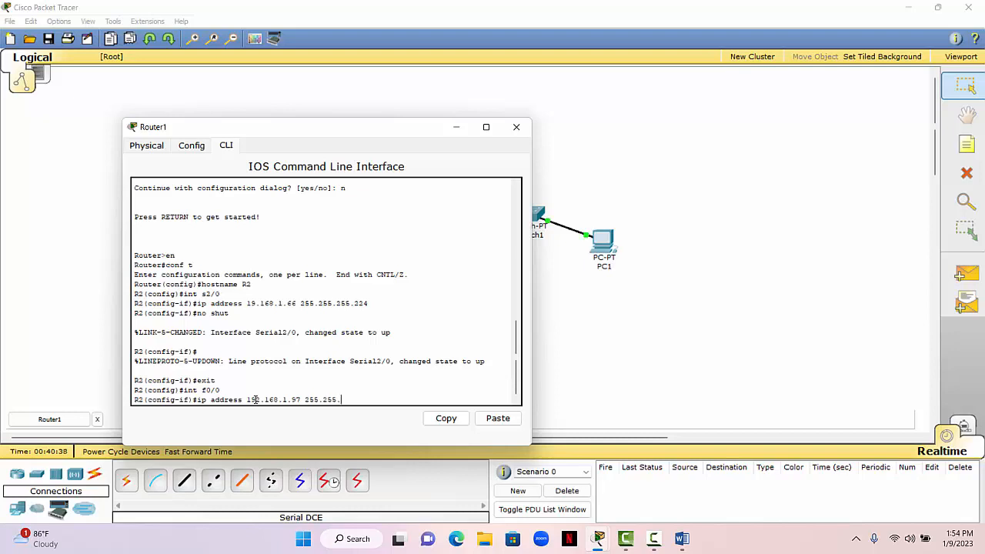
{"action": "type", "text": "255.222"}
{"action": "key", "text": "BackSpace"}
{"action": "type", "text": "4"}
{"action": "key", "text": "Return"}
- Enable R2's f0/0 interface with no shut and exit back to privileged mode
{"action": "type", "text": "no"}
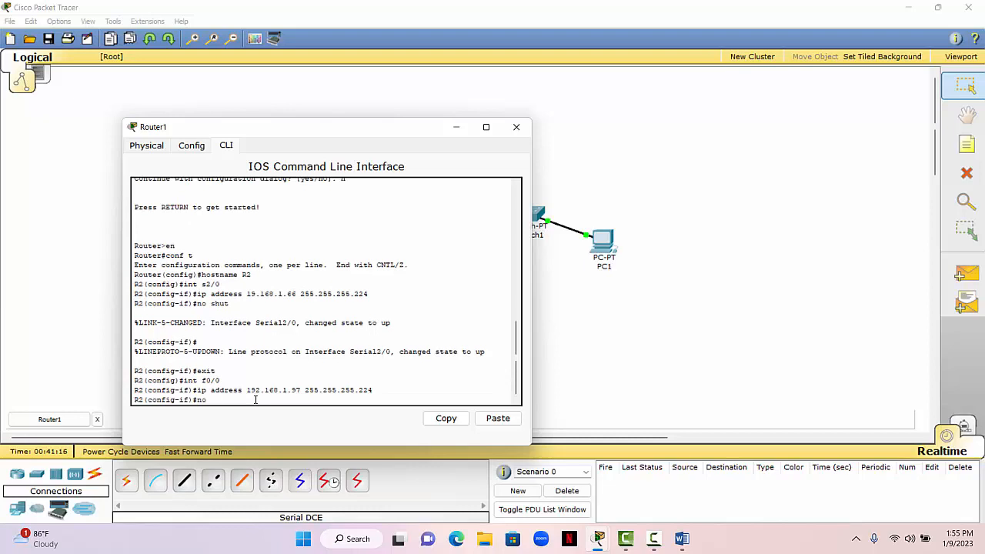
{"action": "type", "text": " shut"}
{"action": "key", "text": "Return"}
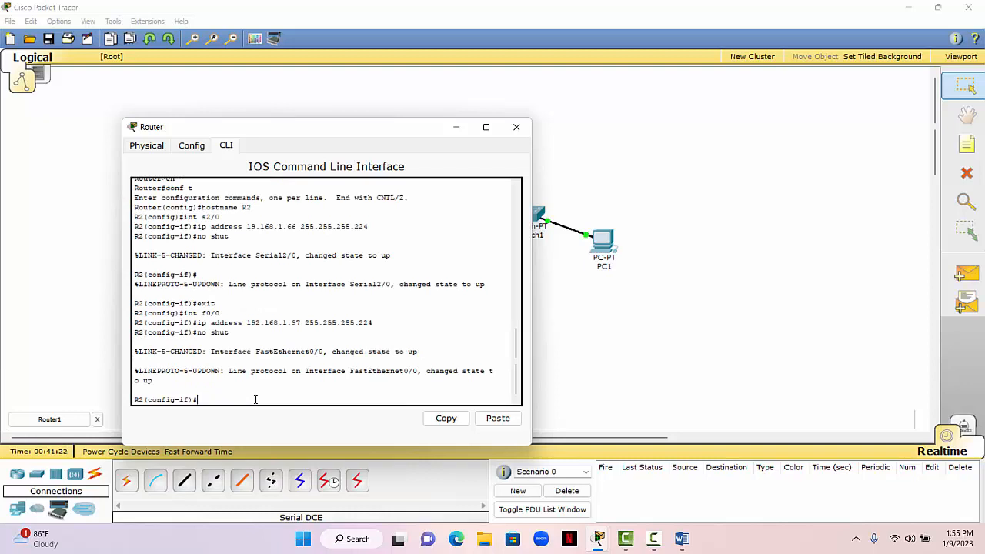
{"action": "type", "text": "exit"}
{"action": "key", "text": "Return"}
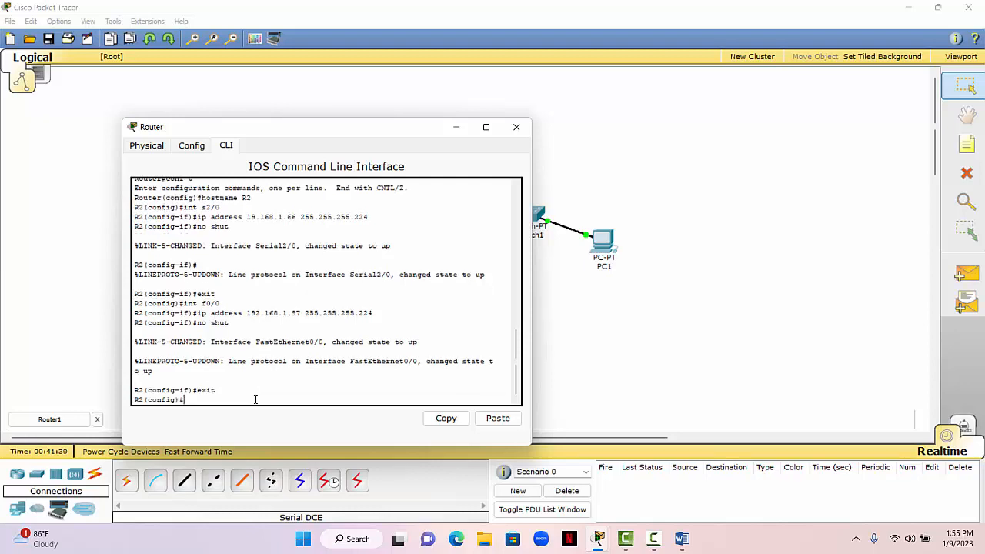
{"action": "type", "text": "exit"}
{"action": "key", "text": "Return"}
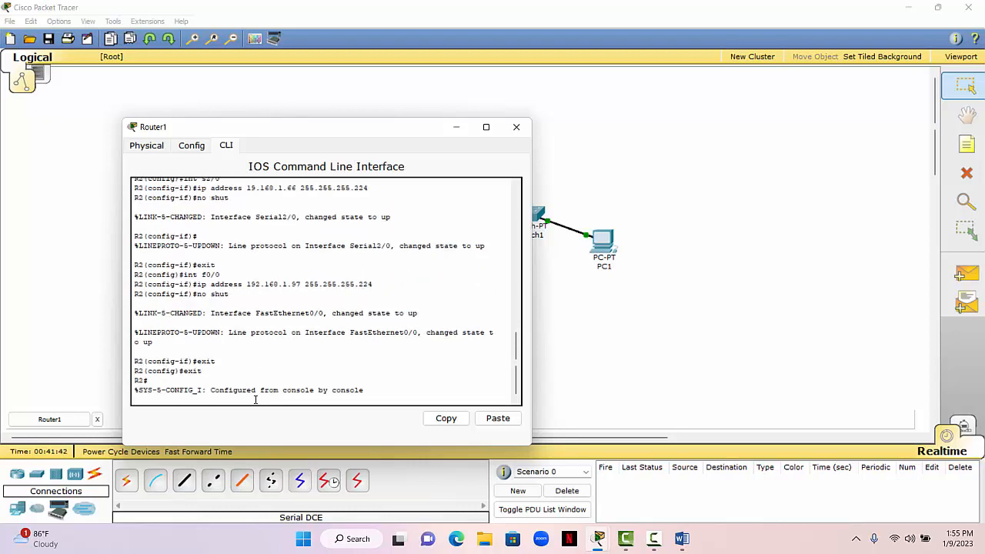
- Save R2's running configuration with copy run start, accepting the default destination filename
{"action": "key", "text": "Return"}
{"action": "type", "text": "copy"}
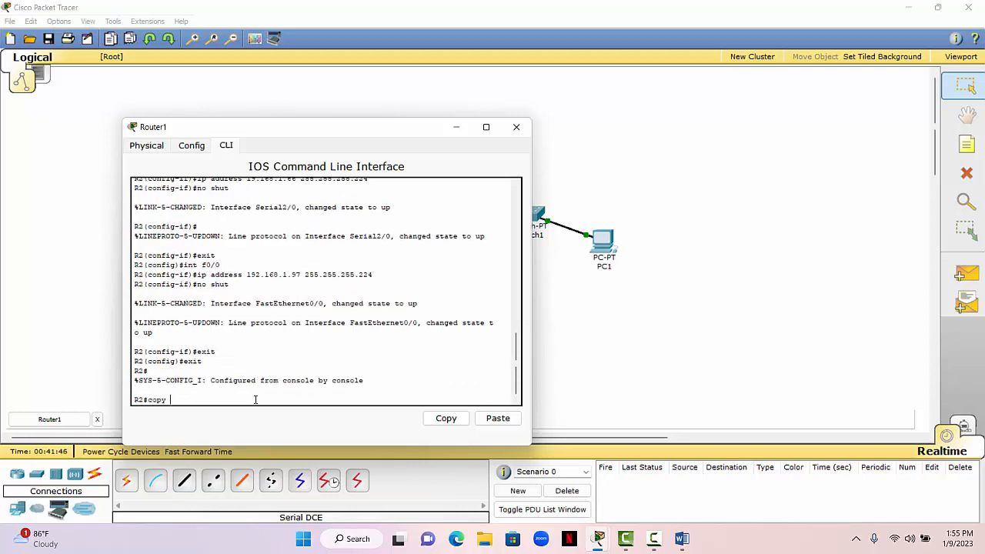
{"action": "type", "text": " run start"}
{"action": "key", "text": "Return"}
{"action": "key", "text": "Return"}
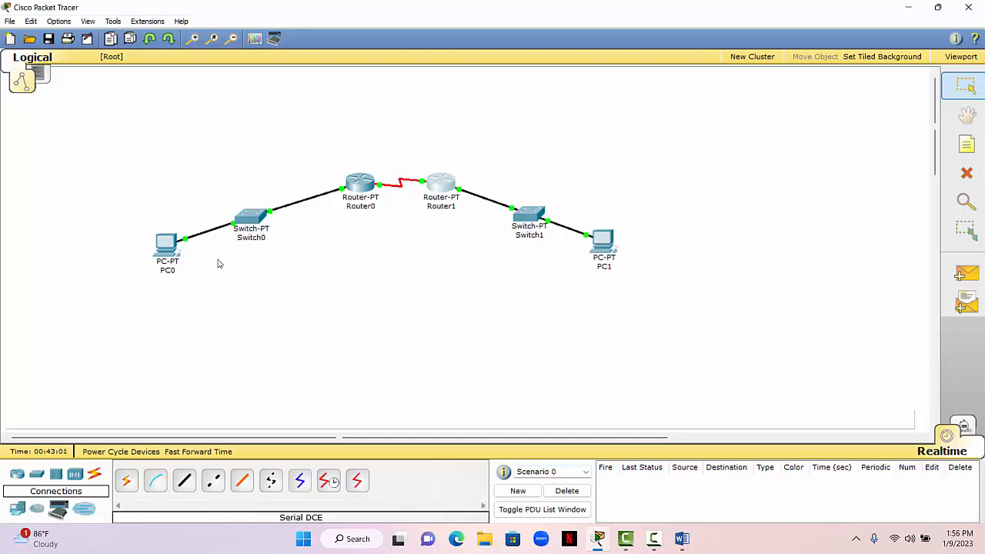
- Ping 192.168.1.98, the PC2 address from the Word notes, from PC0's command prompt, then close PC0
{"action": "left_click", "coordinate": [168, 246]}
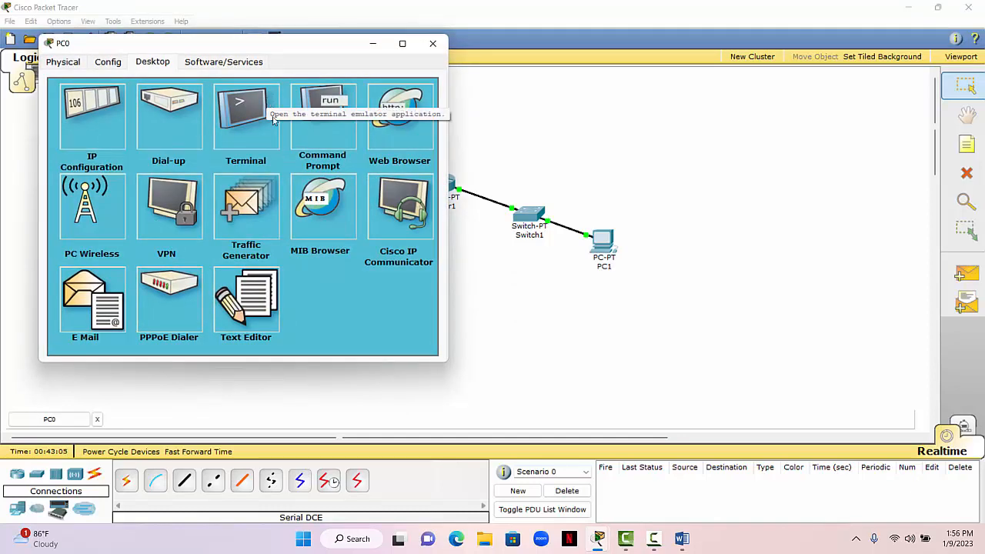
{"action": "left_click", "coordinate": [315, 114]}
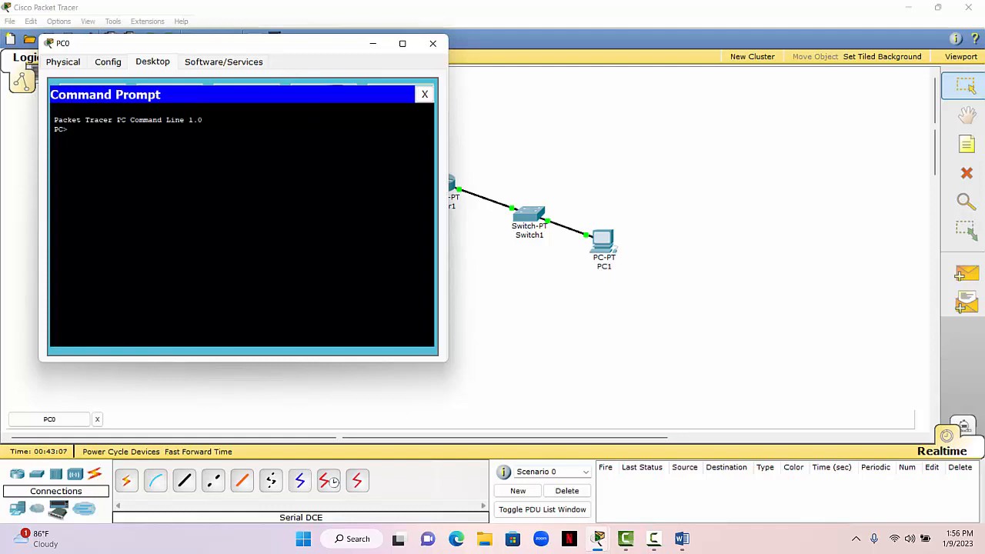
{"action": "type", "text": "ping"}
{"action": "left_click", "coordinate": [681, 540]}
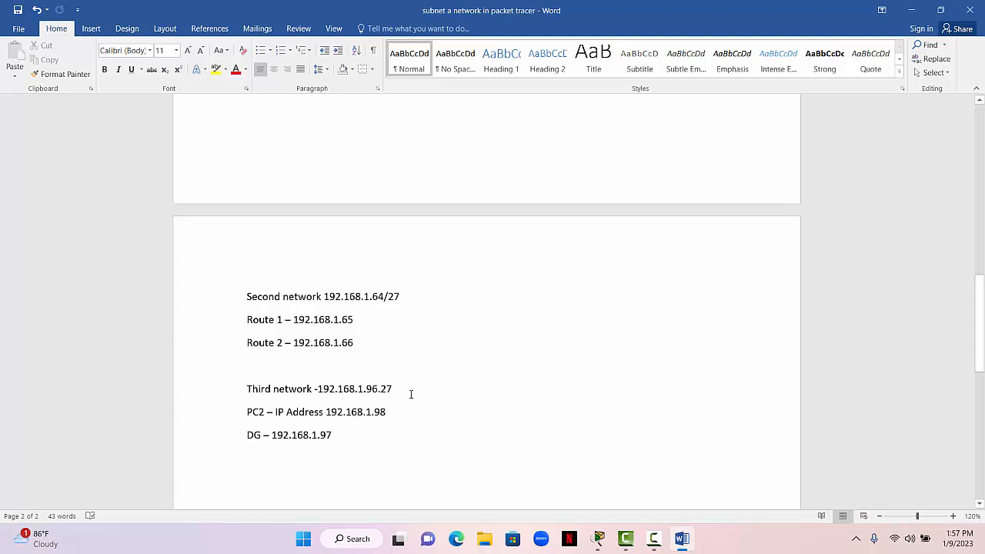
{"action": "left_click", "coordinate": [911, 10]}
{"action": "type", "text": "1"}
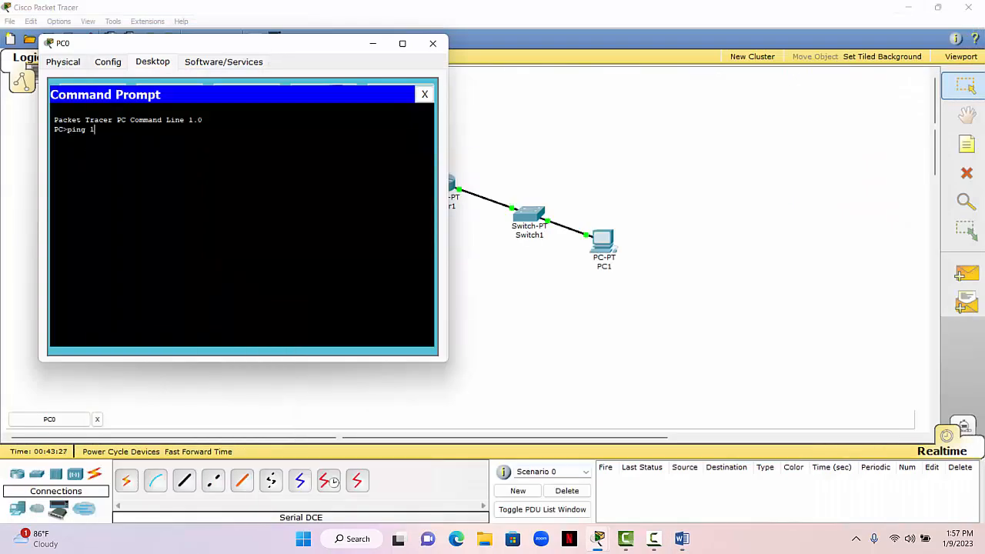
{"action": "type", "text": "92.168.1.98"}
{"action": "key", "text": "Return"}
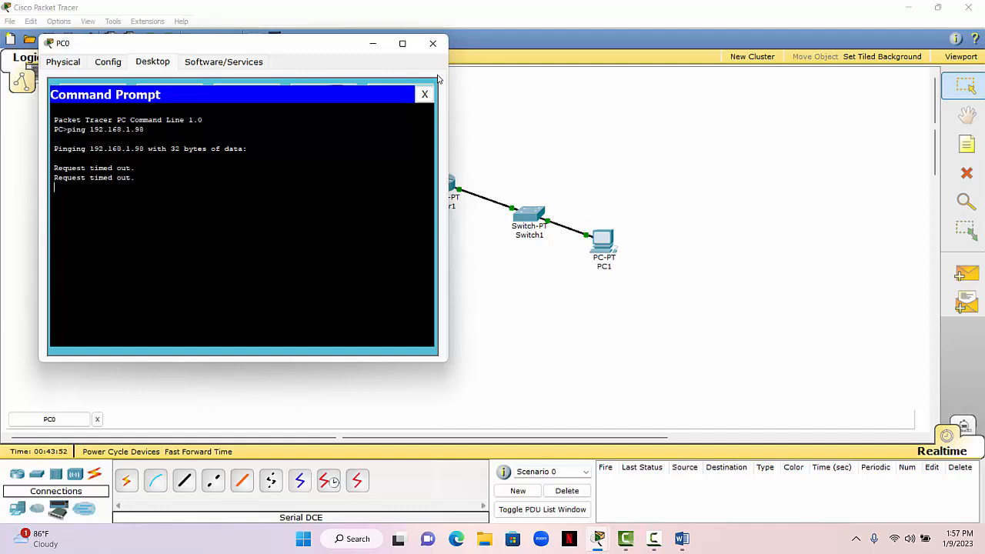
{"action": "left_click", "coordinate": [424, 94]}
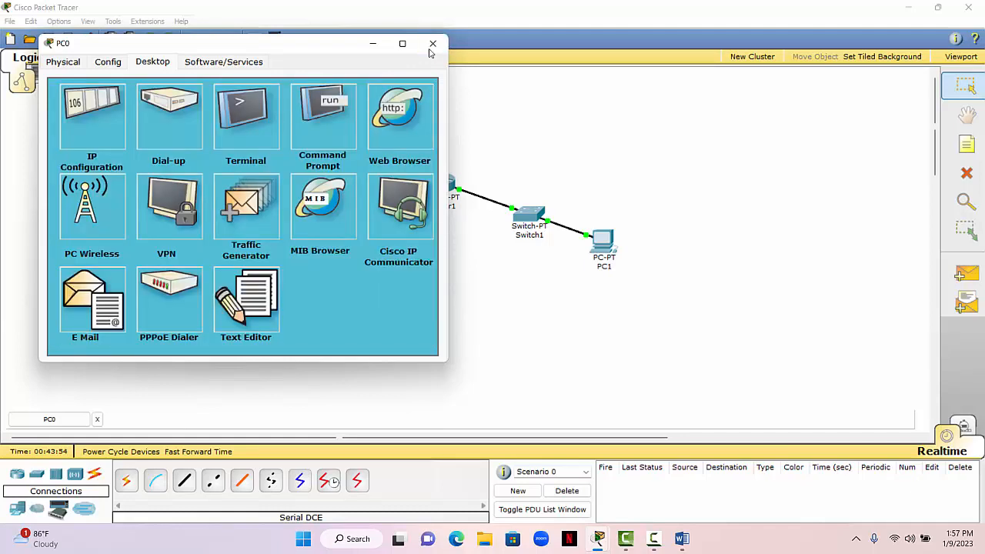
{"action": "left_click", "coordinate": [432, 44]}
- Display the routing table of Router0 (R1) with show ip route
{"action": "left_click", "coordinate": [356, 192]}
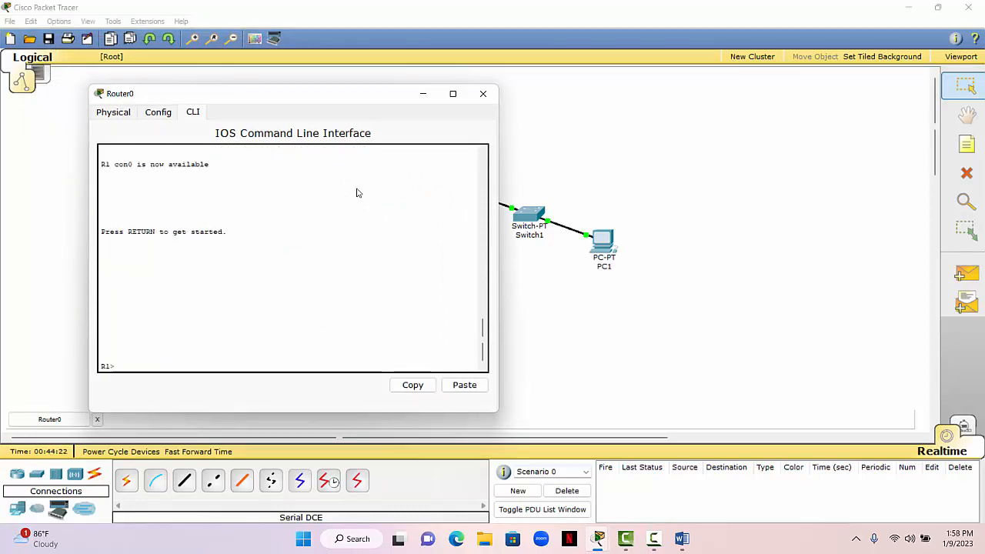
{"action": "type", "text": "show "}
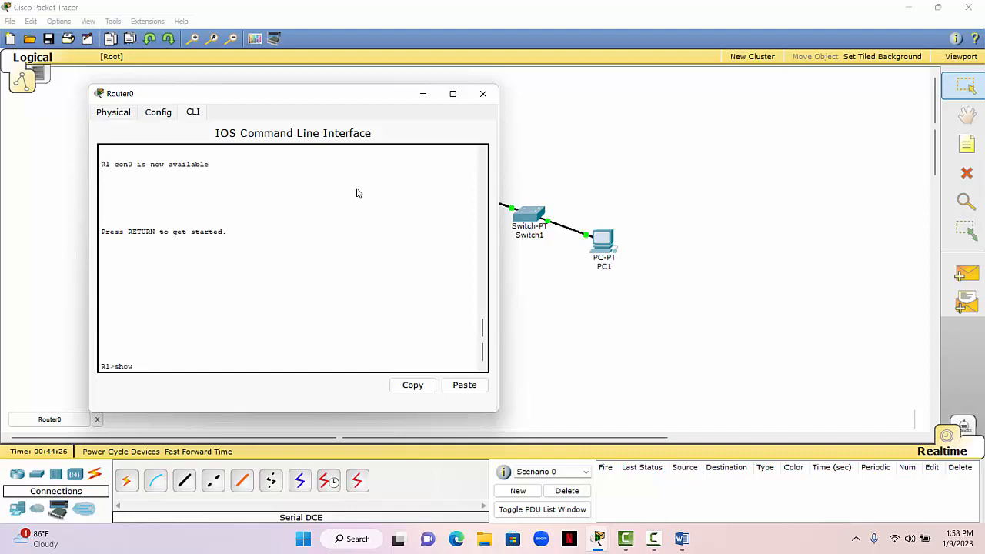
{"action": "type", "text": "ip route"}
{"action": "key", "text": "Return"}
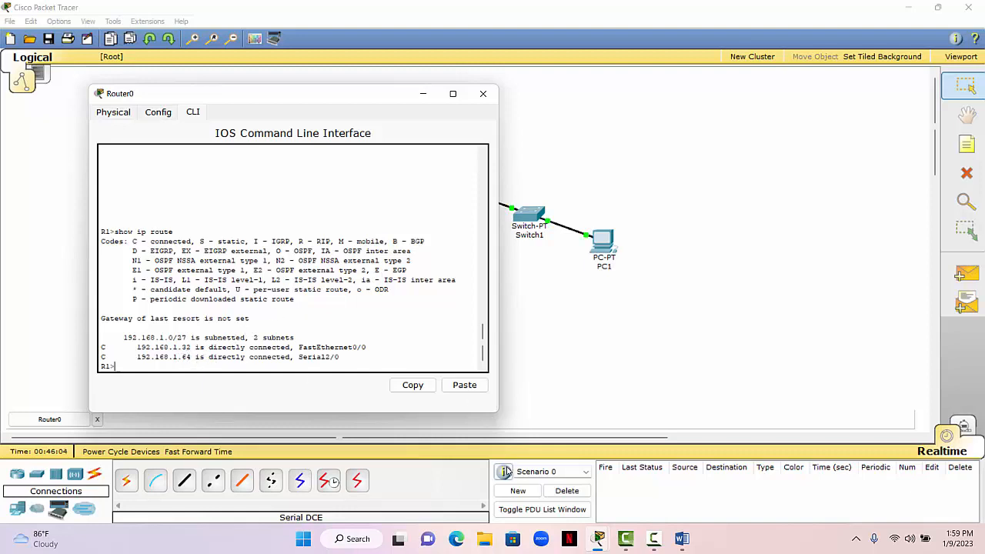
- Check the subnets in the Word notes against R1's routing table and return to the network topology
{"action": "left_click", "coordinate": [682, 538]}
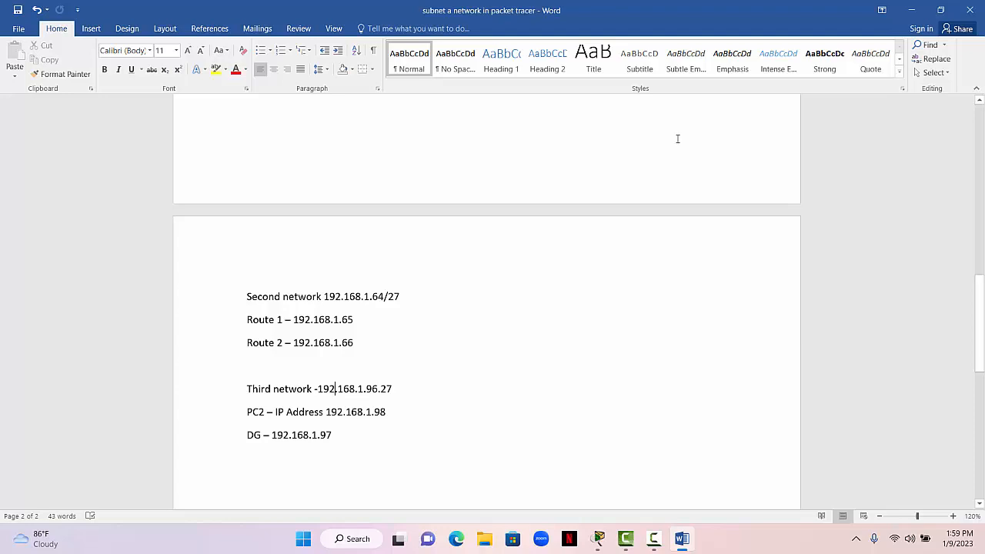
{"action": "left_click", "coordinate": [909, 10]}
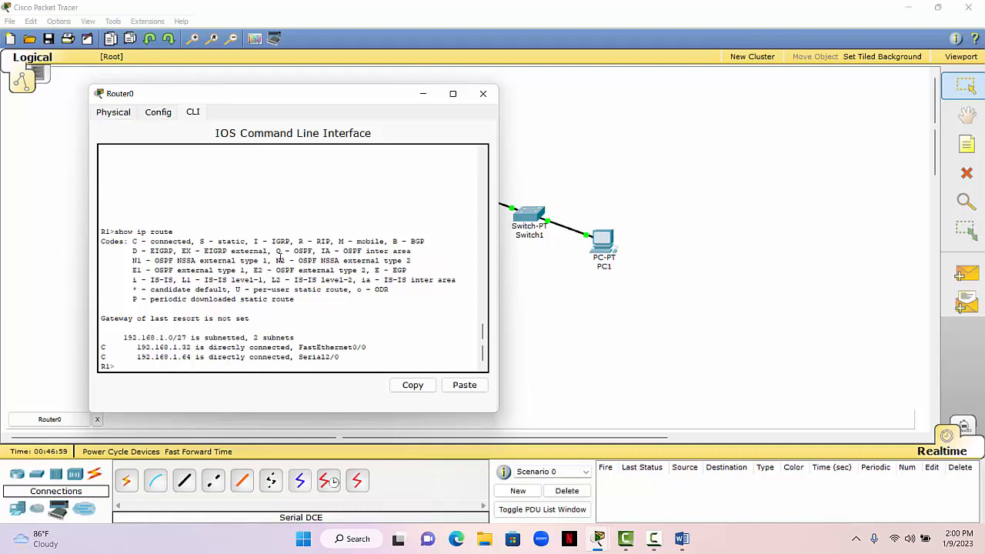
{"action": "left_click", "coordinate": [423, 94]}
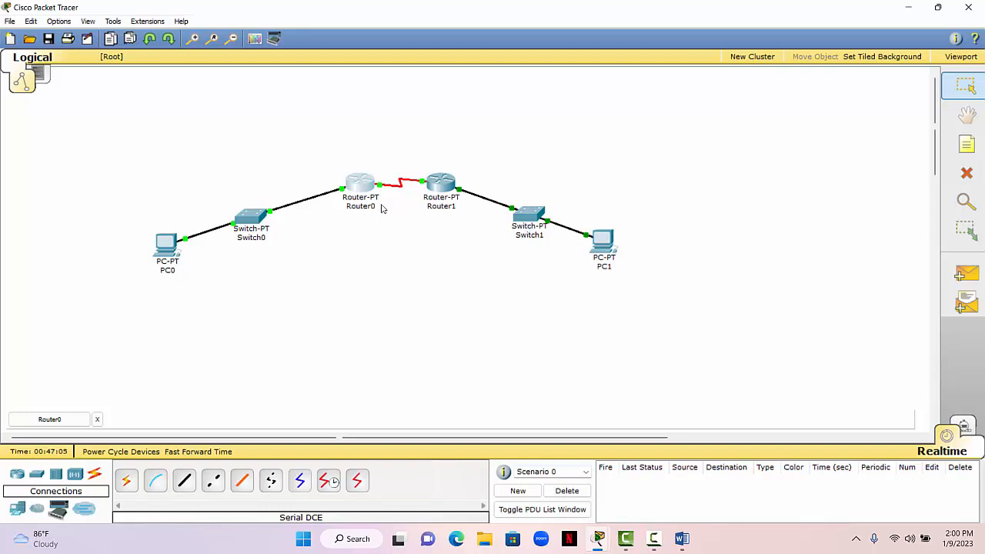
{"action": "mouse_move", "coordinate": [267, 219]}
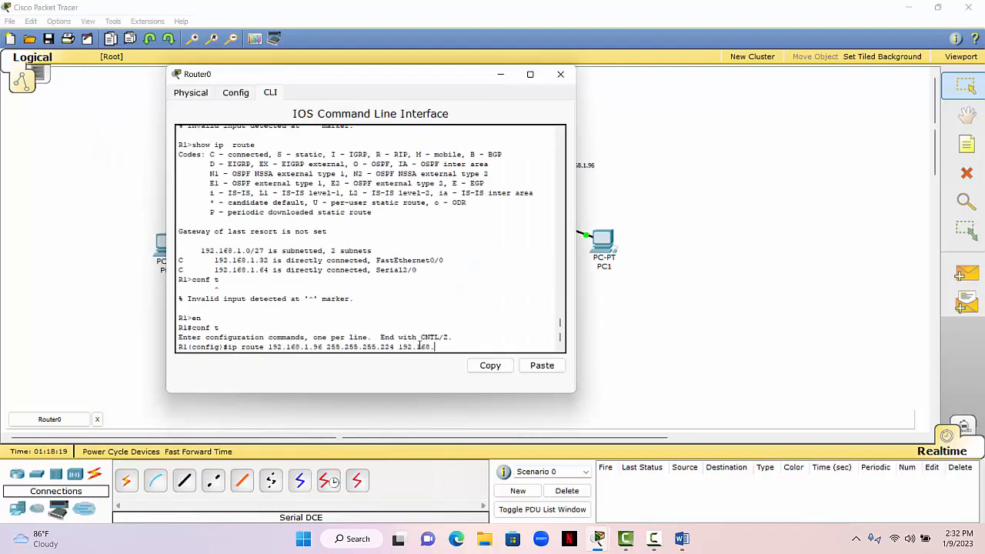
- Add a static route on R1 to 192.168.1.96 255.255.255.224 via 192.168.1.66 and exit configuration mode
{"action": "type", "text": "1.66"}
{"action": "key", "text": "Return"}
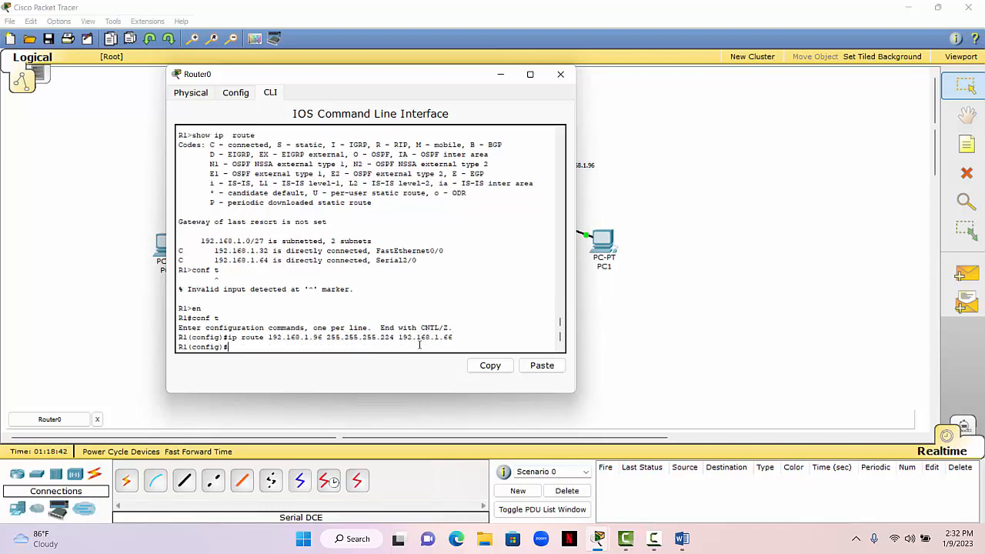
{"action": "type", "text": "exit"}
{"action": "key", "text": "Return"}
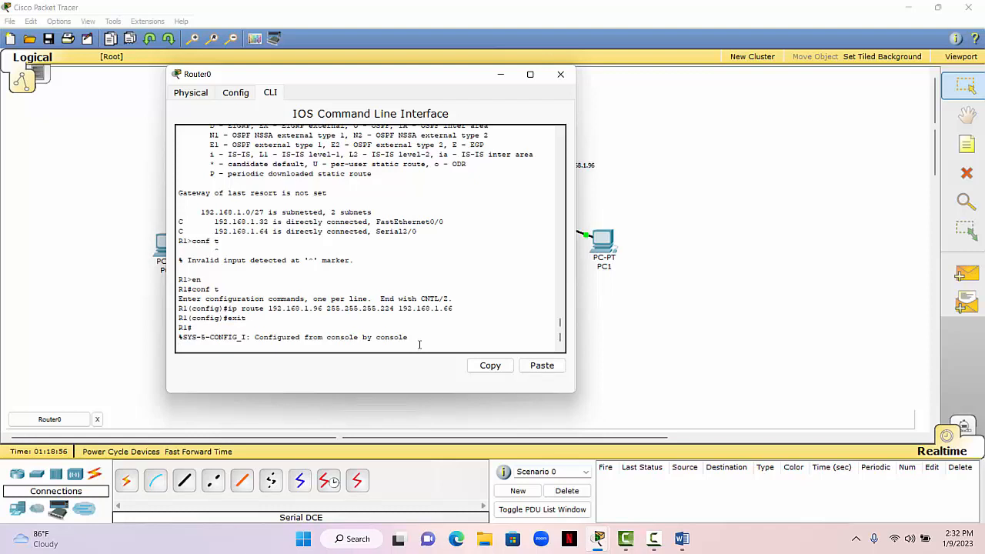
- Save R1's running configuration with copy run start, accepting the default destination filename
{"action": "key", "text": "Return"}
{"action": "type", "text": "cop"}
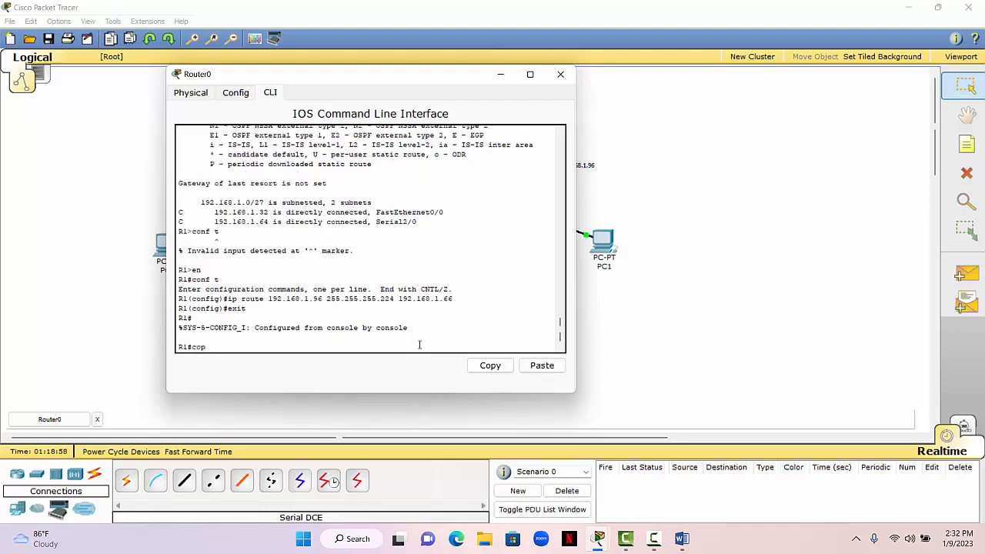
{"action": "type", "text": "y run start"}
{"action": "key", "text": "Return"}
{"action": "key", "text": "Return"}
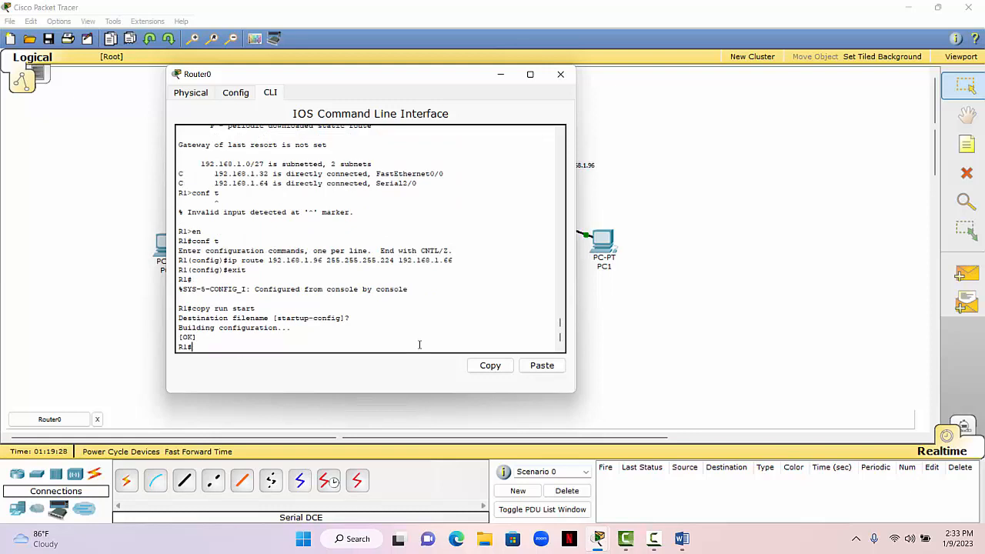
- Check R1's routing table for the new static route with show ip route
{"action": "type", "text": "i"}
{"action": "key", "text": "BackSpace"}
{"action": "type", "text": "show ip route"}
{"action": "key", "text": "Return"}
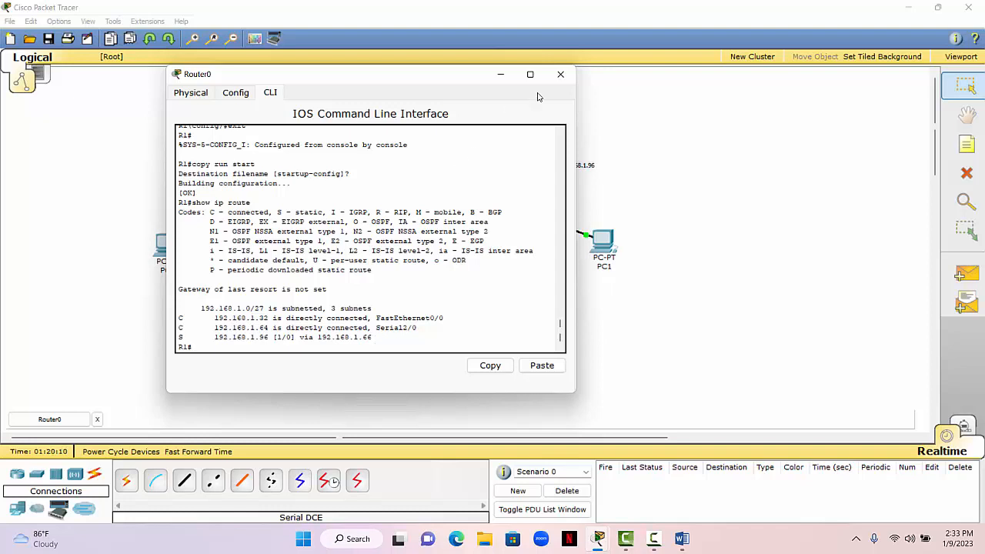
- Close Router0's window and check R2's routing table on Router1 with show ip route
{"action": "left_click", "coordinate": [561, 74]}
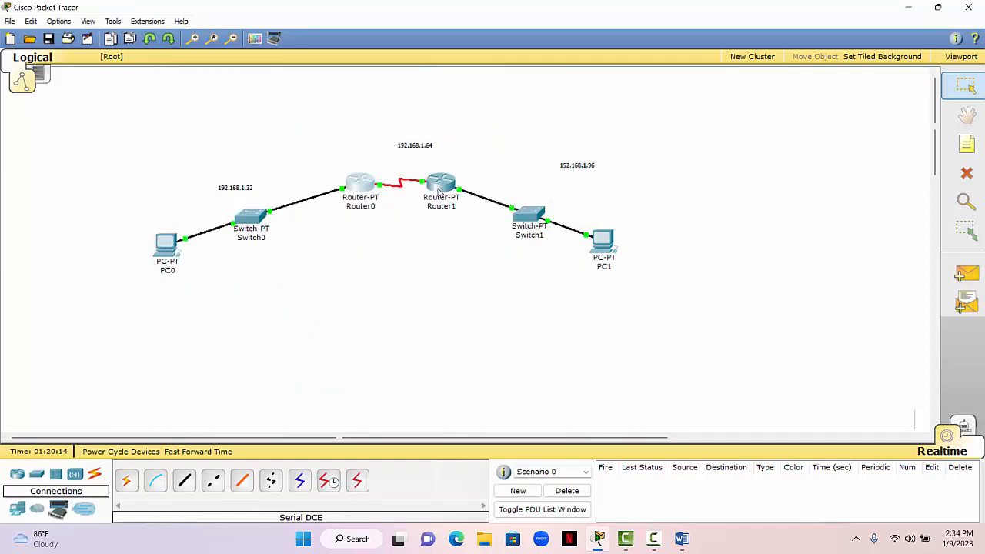
{"action": "mouse_move", "coordinate": [436, 192]}
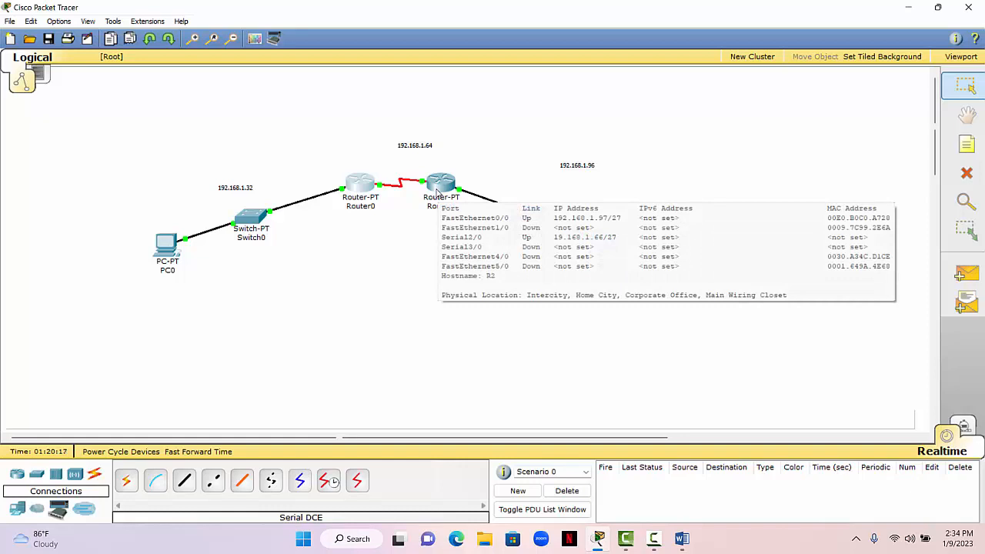
{"action": "left_click", "coordinate": [436, 192]}
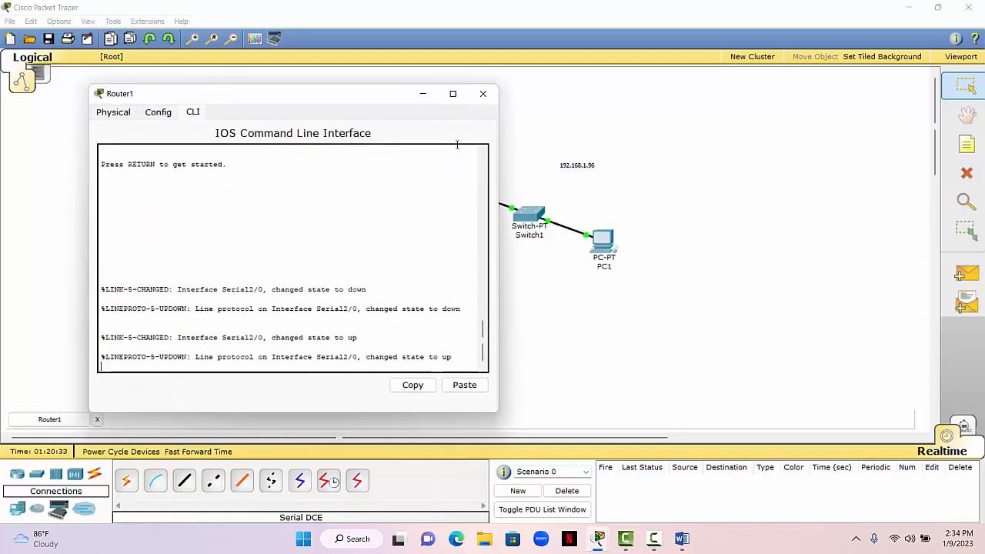
{"action": "key", "text": "Return"}
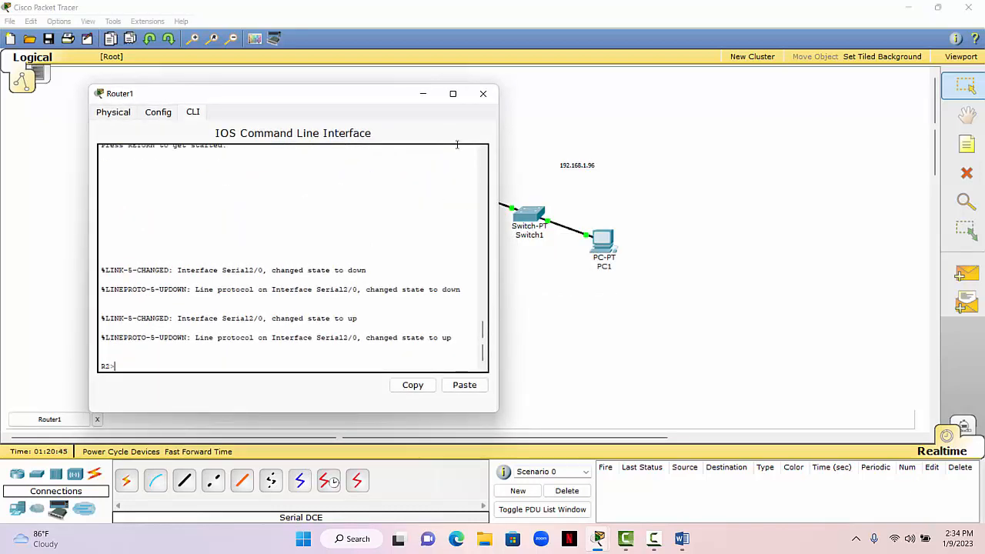
{"action": "type", "text": "show ip route"}
{"action": "key", "text": "Return"}
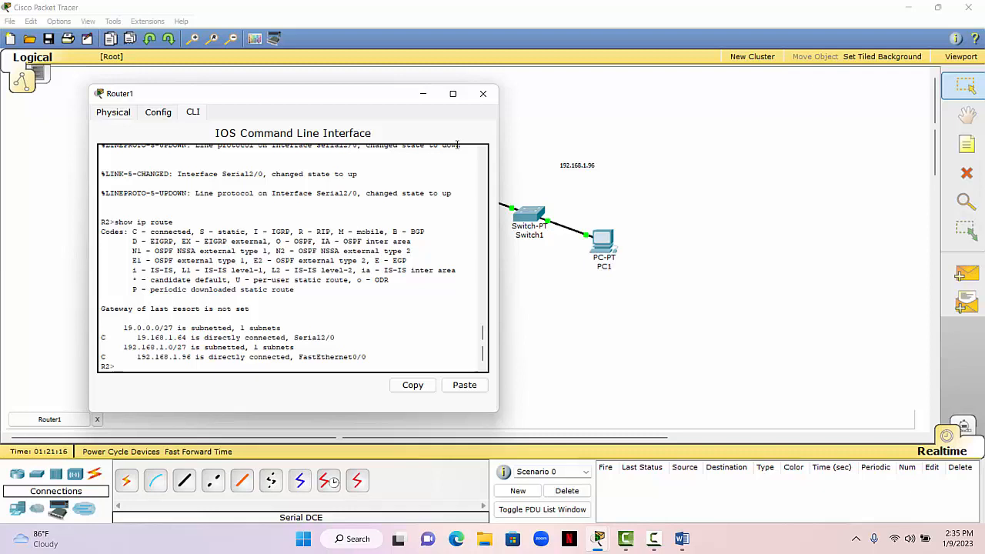
- Enter privileged mode and global configuration mode on R2
{"action": "type", "text": "en"}
{"action": "key", "text": "Return"}
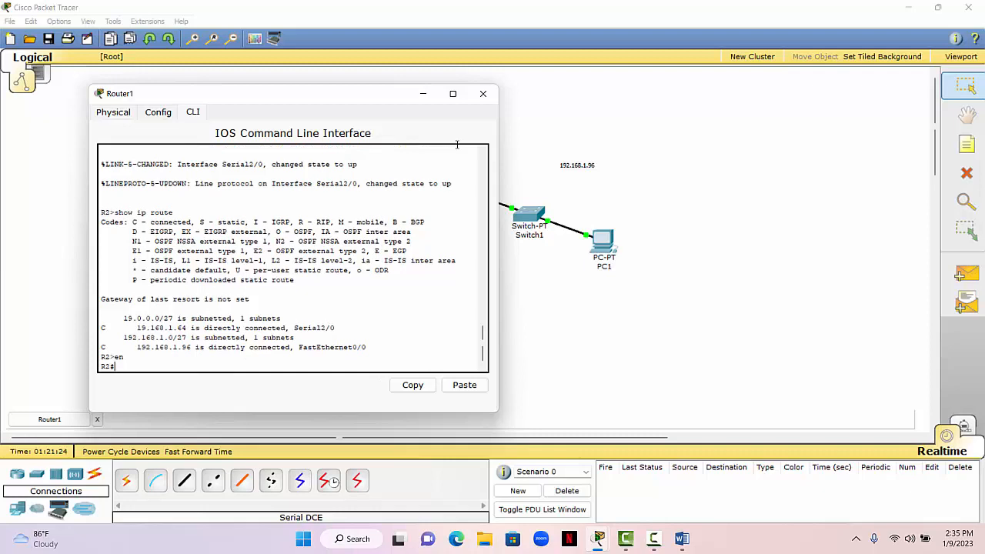
{"action": "type", "text": "conf t"}
{"action": "key", "text": "Return"}
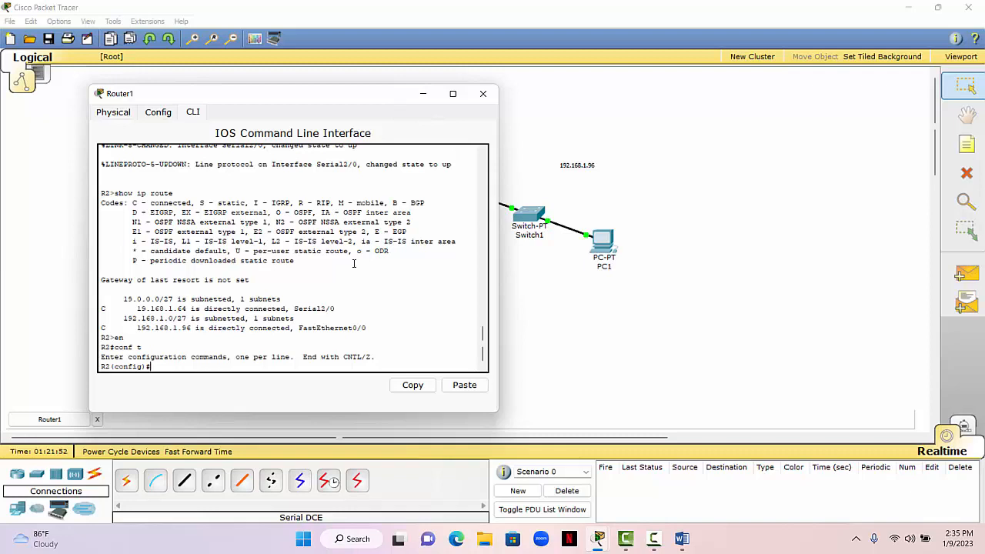
- Try to add a static route on R2 to 192.168.1.32 with mask 255.255.255.24 via 192.168.1.65
{"action": "type", "text": "ip route 192.168.1.32 255.255.2"}
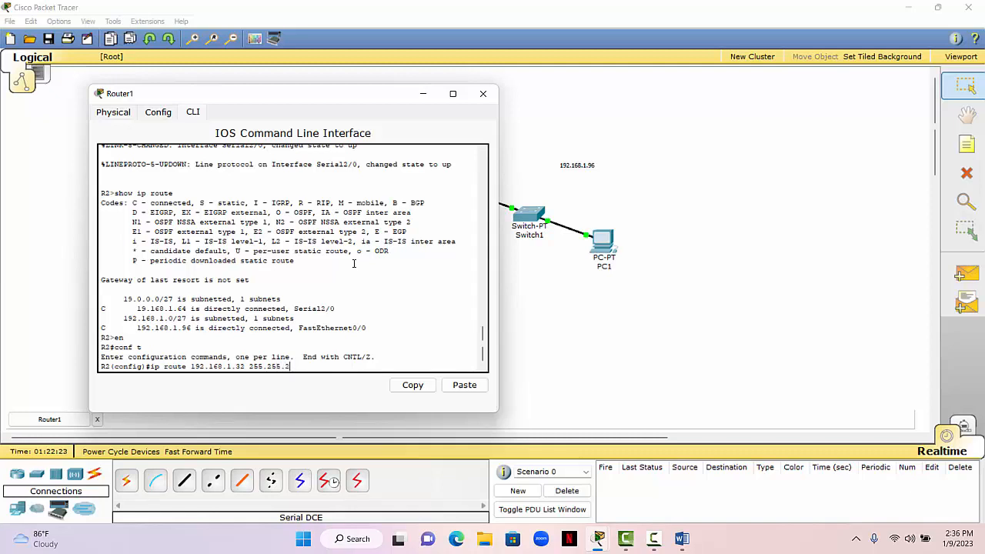
{"action": "type", "text": "55.24"}
{"action": "type", "text": "192.168.1.65"}
{"action": "key", "text": "Return"}
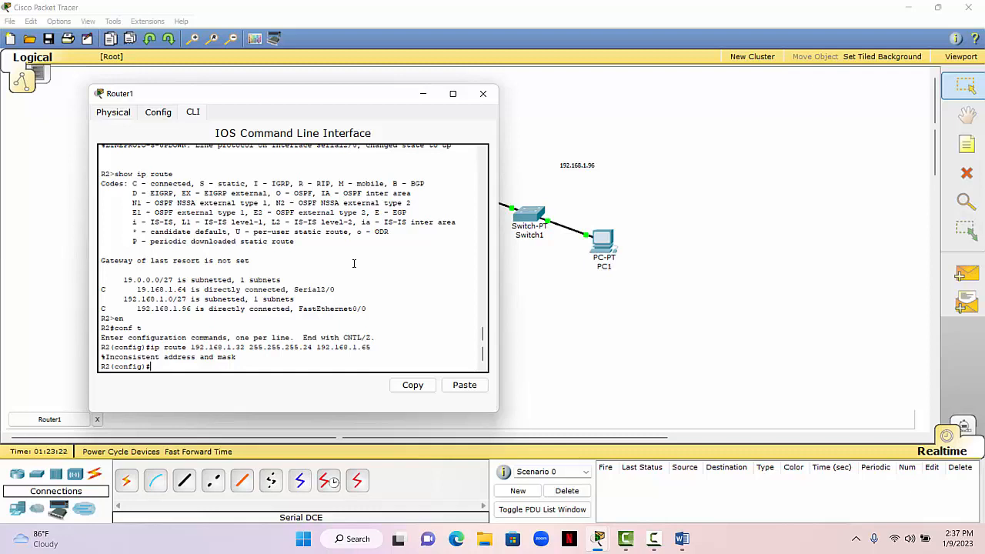
- Add a static route on R2 to 192.168.1.32 255.255.255.224 via 192.168.1.65 and exit configuration mode
{"action": "type", "text": "ip route 192.168.1.32 2"}
{"action": "type", "text": "55.2"}
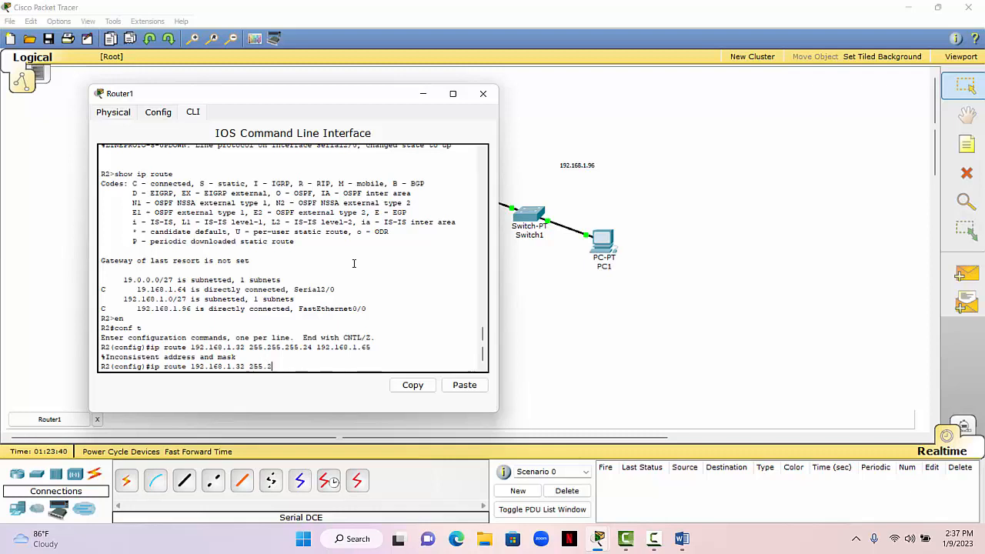
{"action": "type", "text": "55.255.224 192.168.1.65"}
{"action": "key", "text": "Return"}
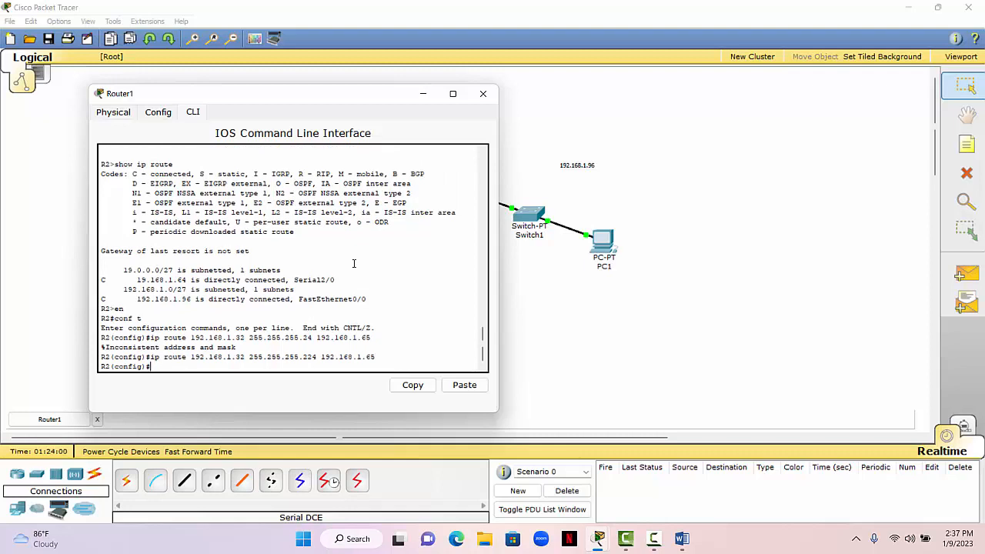
{"action": "type", "text": "exit"}
{"action": "key", "text": "Return"}
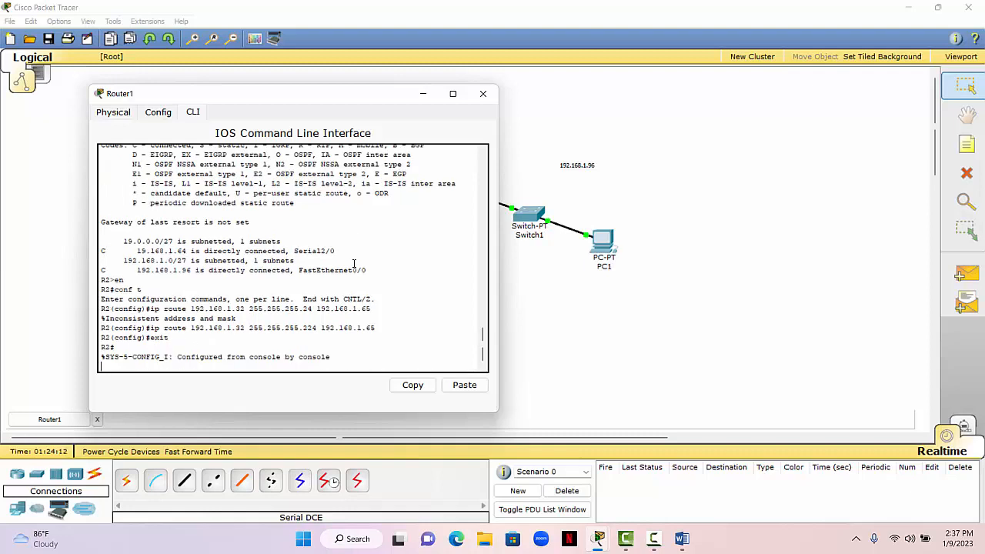
{"action": "key", "text": "Return"}
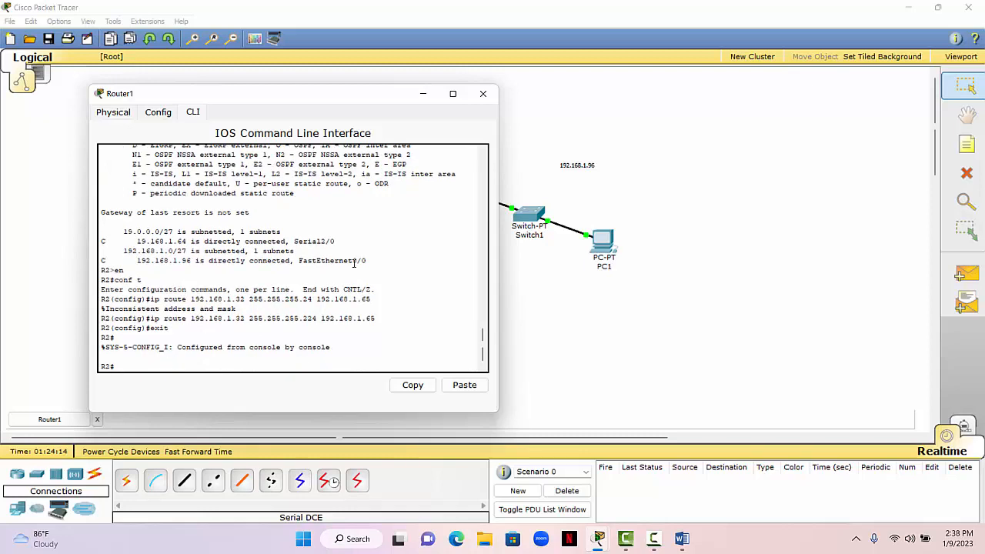
- Save R2's running configuration to the startup configuration with copy run start
{"action": "type", "text": "copy run start"}
{"action": "key", "text": "Return"}
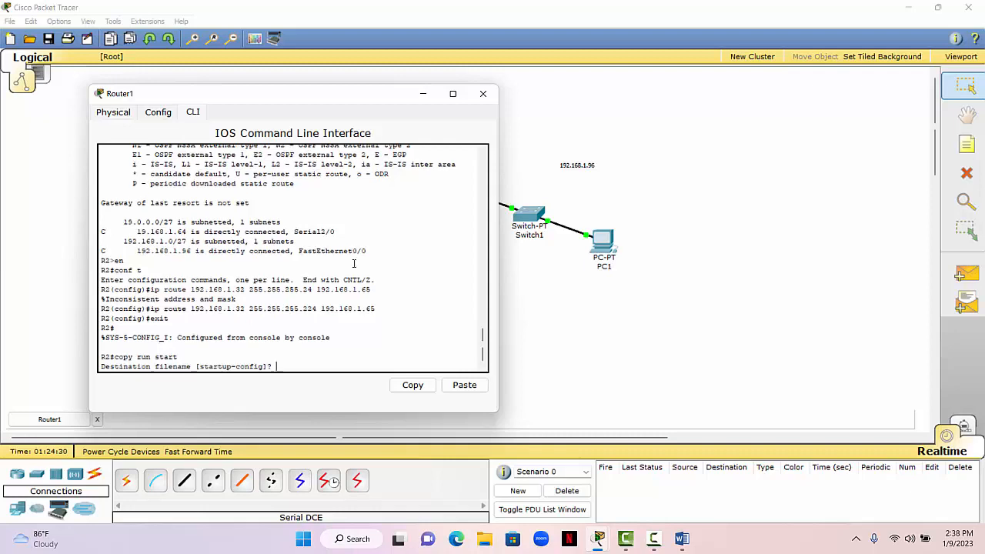